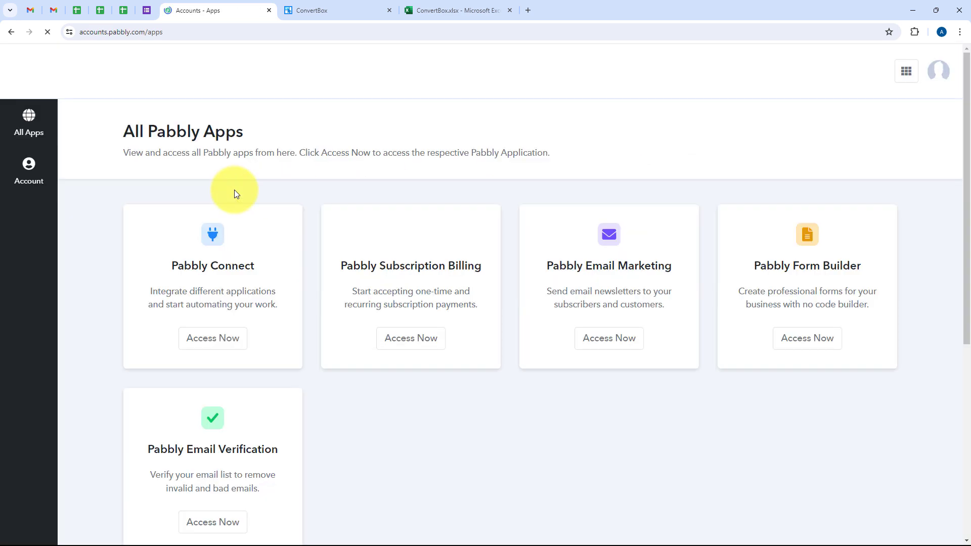
Step: Open Pabbly Connect from the overview of all Pabbly apps
left_click_drag(124, 132, 271, 139)
left_click(264, 226)
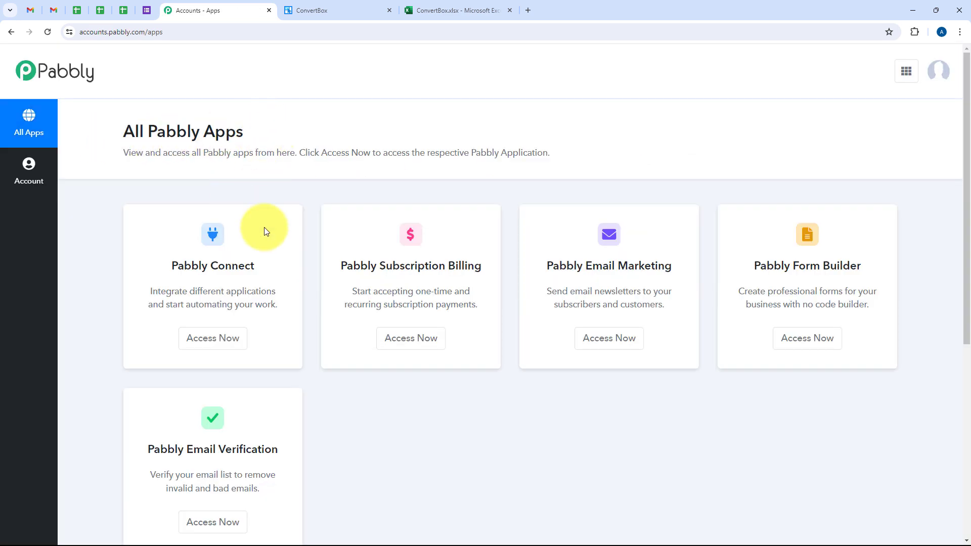
scroll(344, 425, "down", 2)
scroll(378, 475, "up", 2)
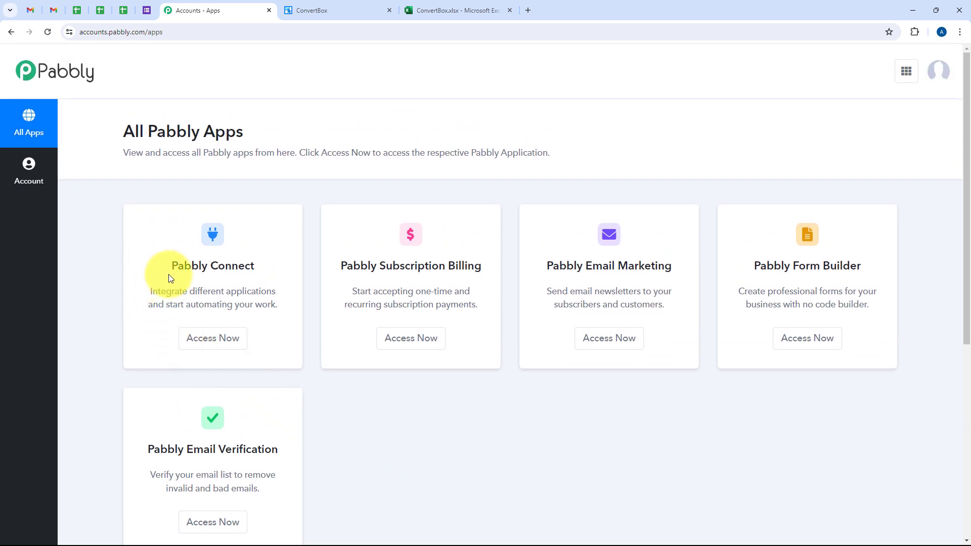
left_click_drag(168, 271, 262, 269)
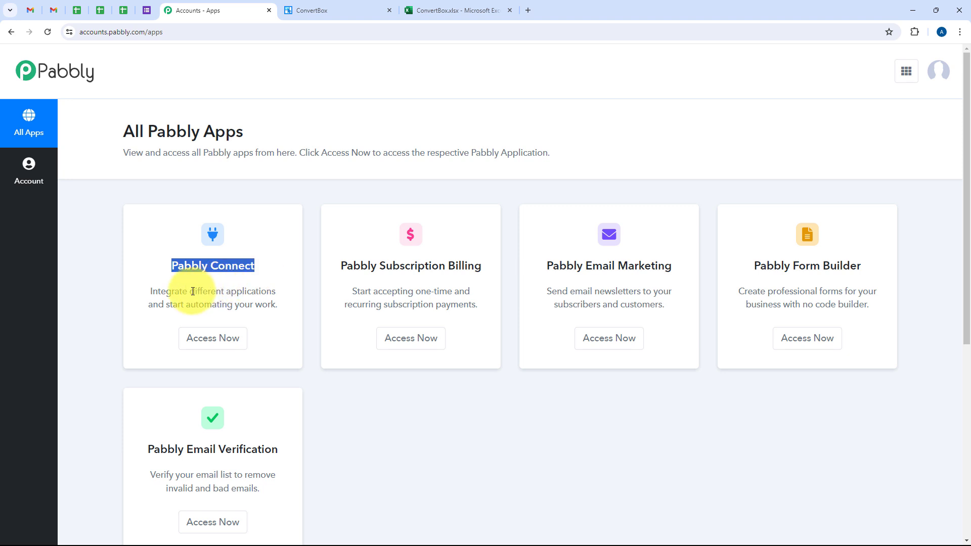
left_click_drag(190, 292, 277, 293)
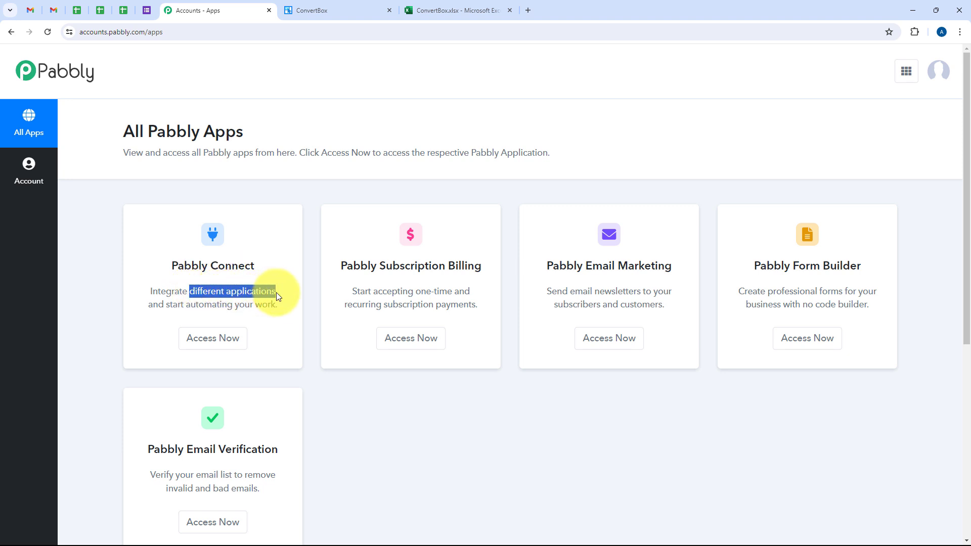
left_click(207, 337)
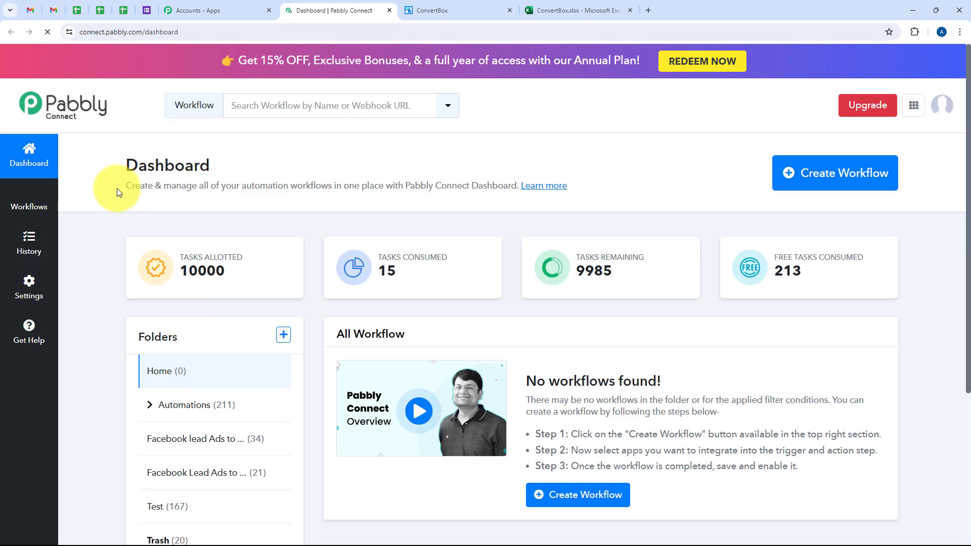
Step: Create a workflow named "How to Add ConvertBox Form Responses in Microsoft Excel" in the Automations folder
left_click_drag(120, 190, 227, 182)
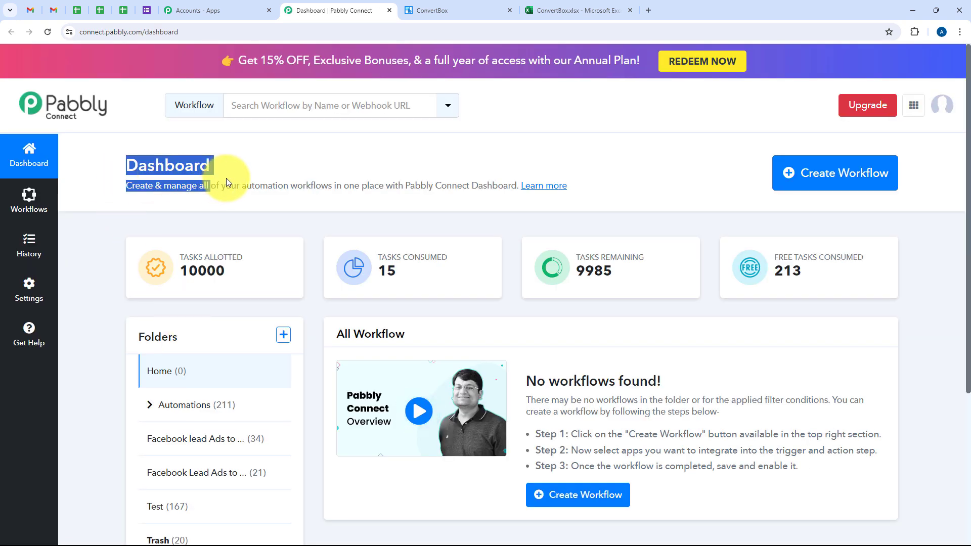
left_click(226, 173)
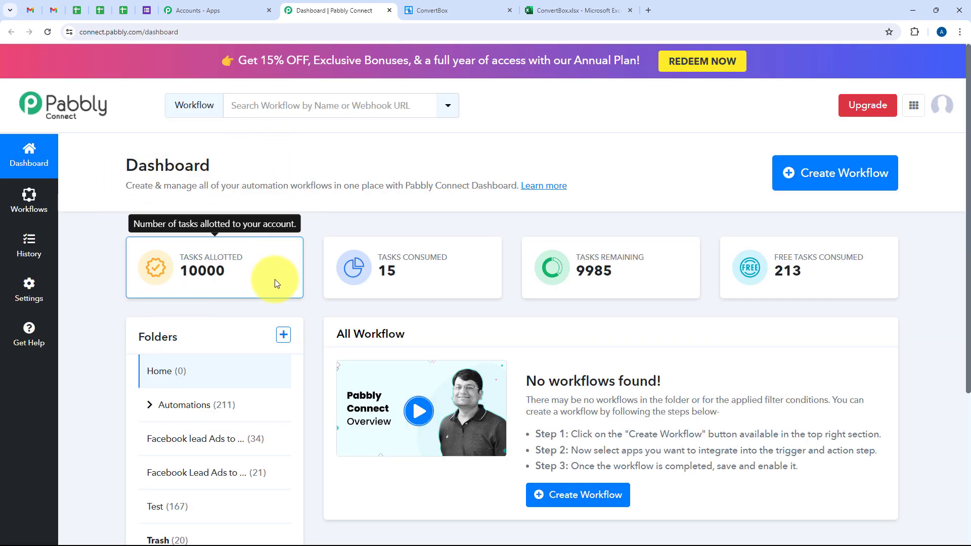
left_click(875, 187)
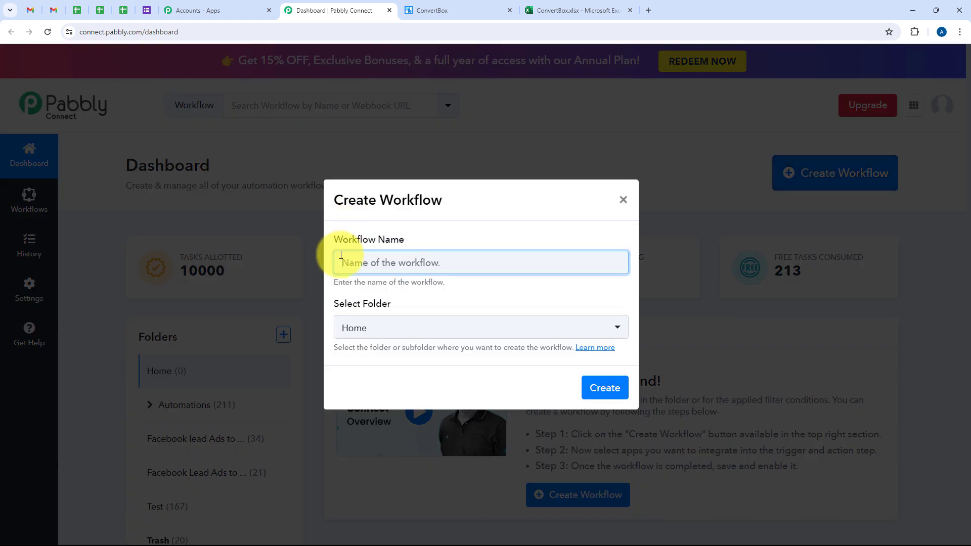
left_click_drag(336, 240, 427, 245)
left_click(398, 306)
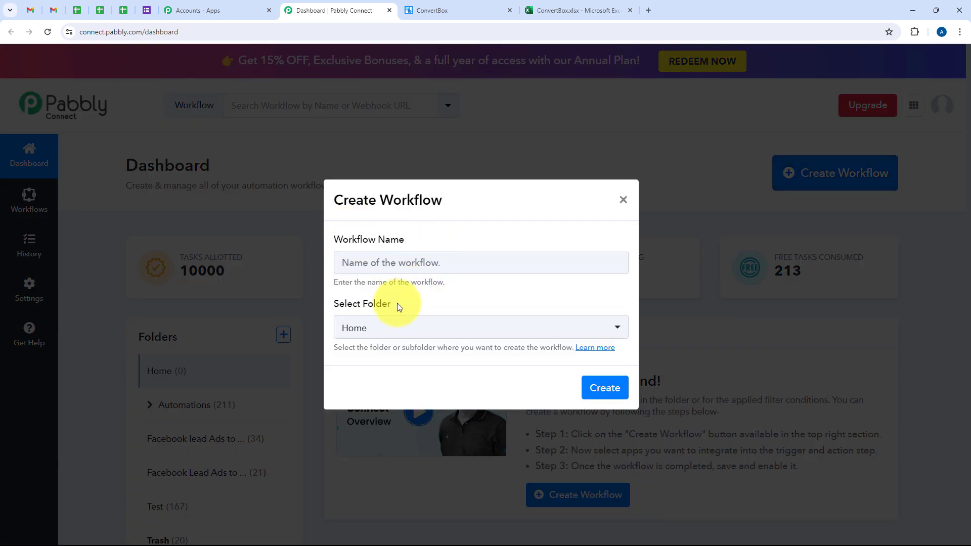
left_click_drag(397, 305, 333, 305)
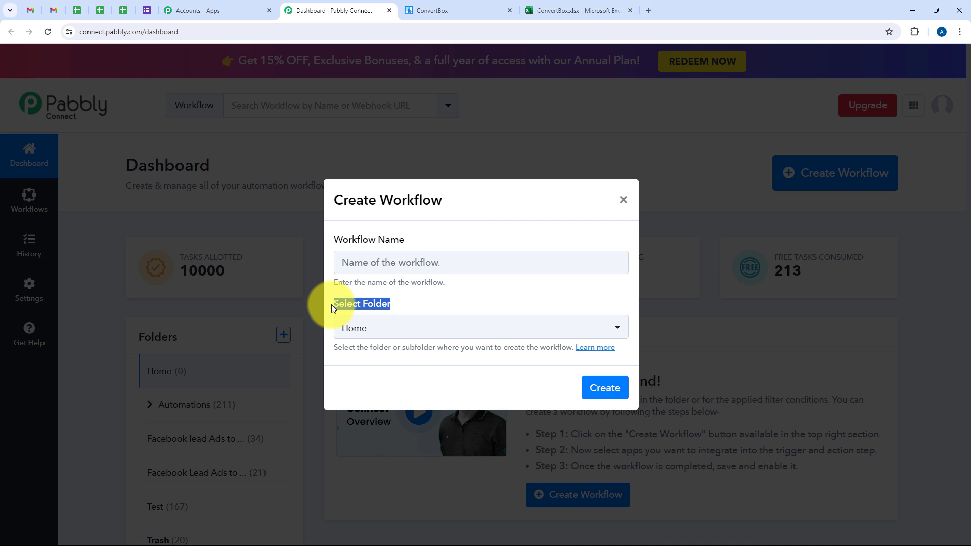
left_click(366, 334)
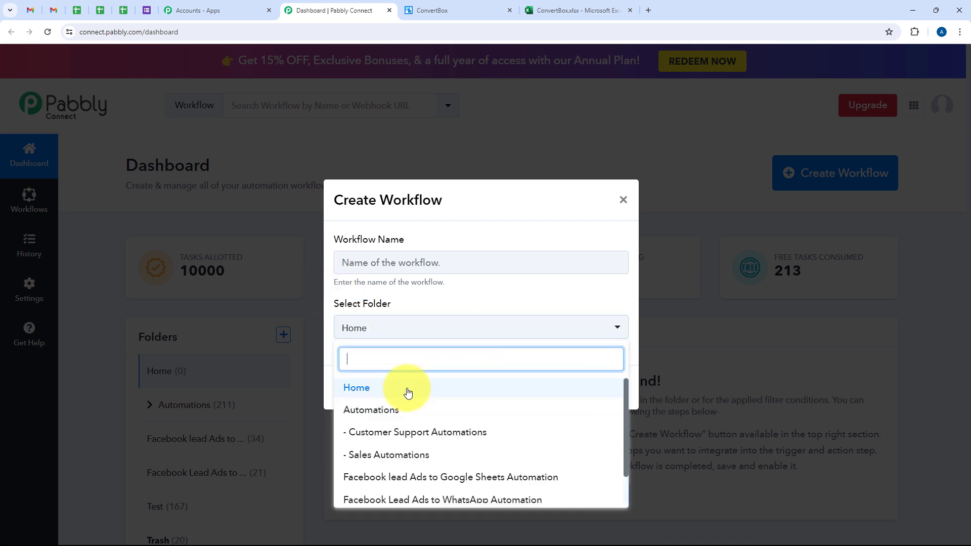
left_click(484, 408)
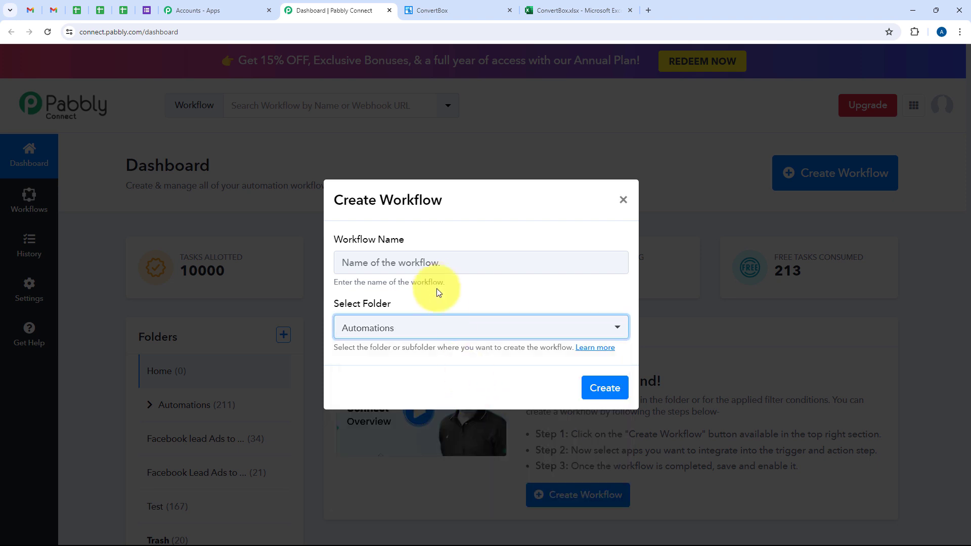
left_click(428, 267)
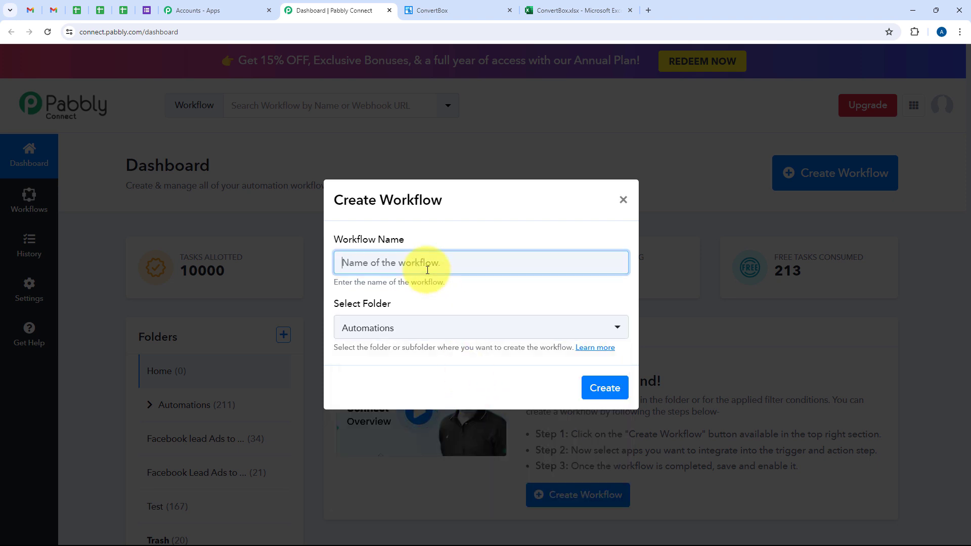
type("How to Add ConvertBox Form Responses in Microsoft Excel")
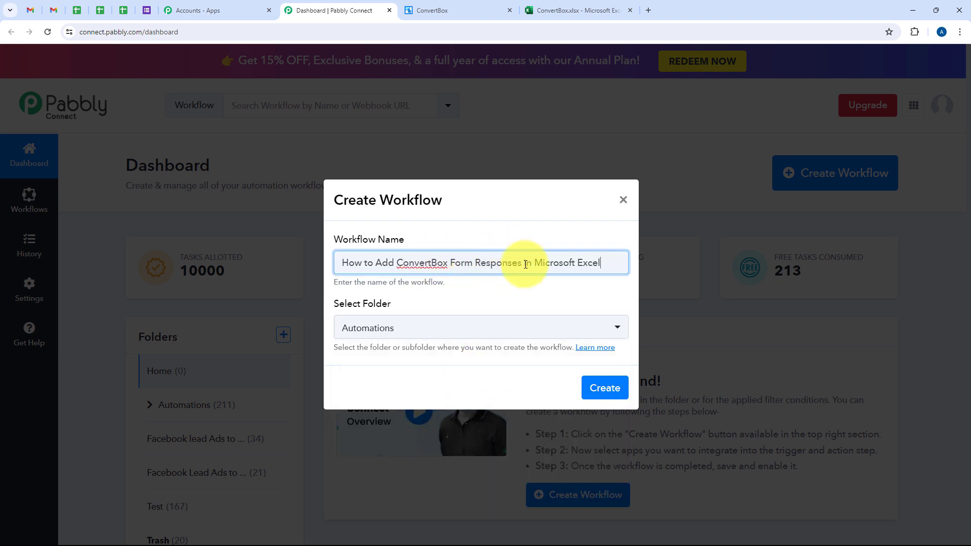
left_click(607, 393)
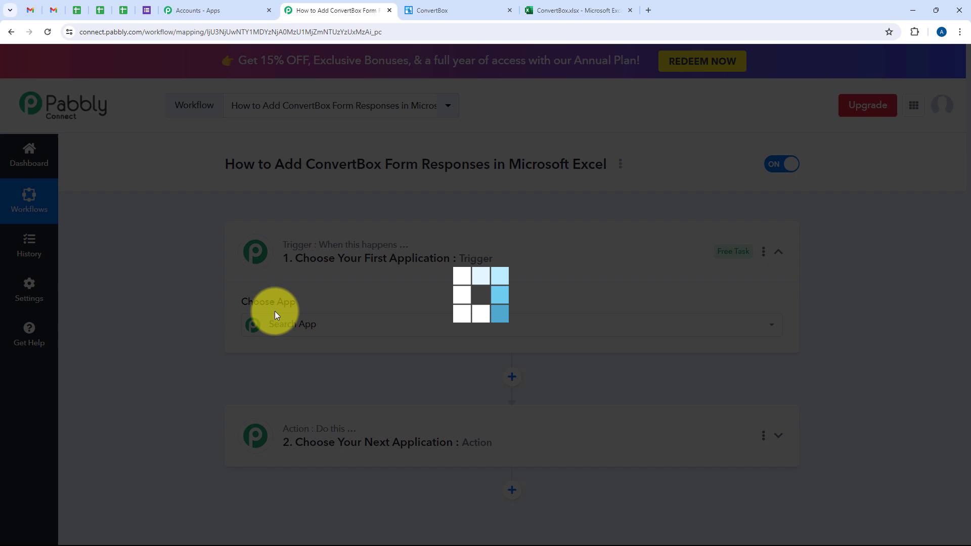
Step: Search for ConvertBox and choose it as the workflow's trigger application
left_click(274, 311)
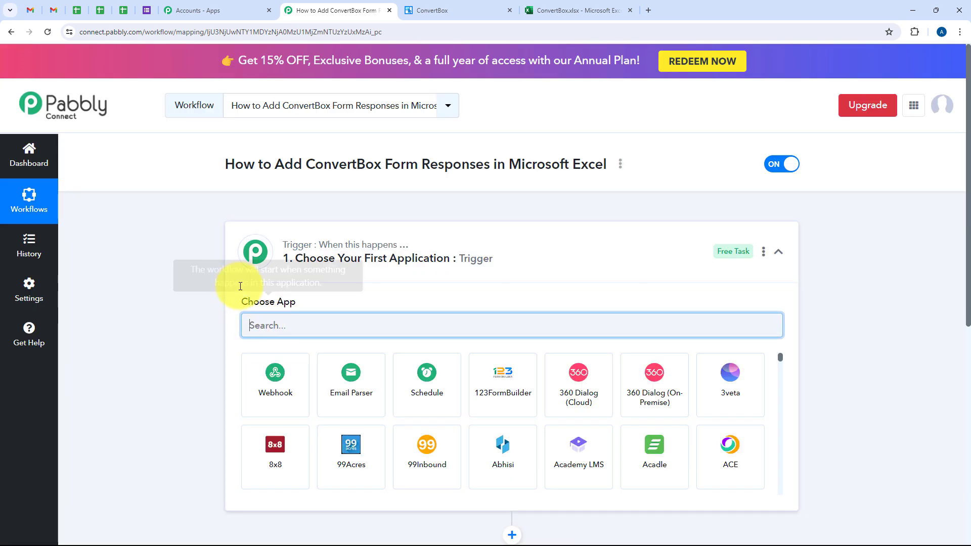
left_click(503, 238)
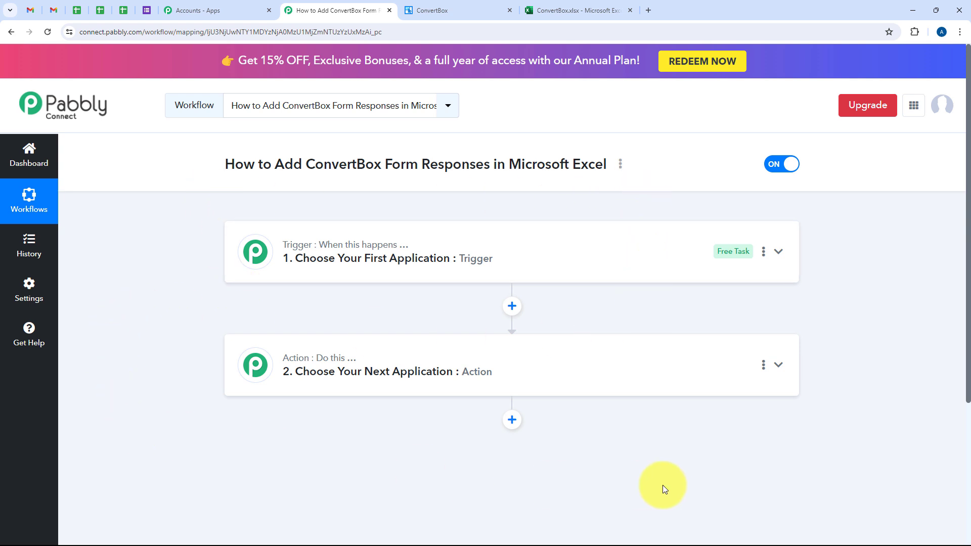
left_click(399, 259)
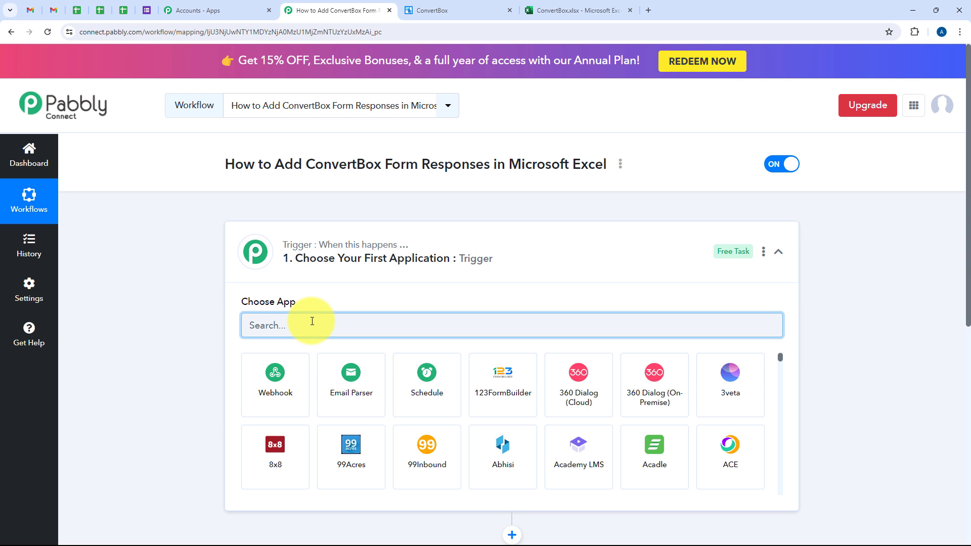
type("Con")
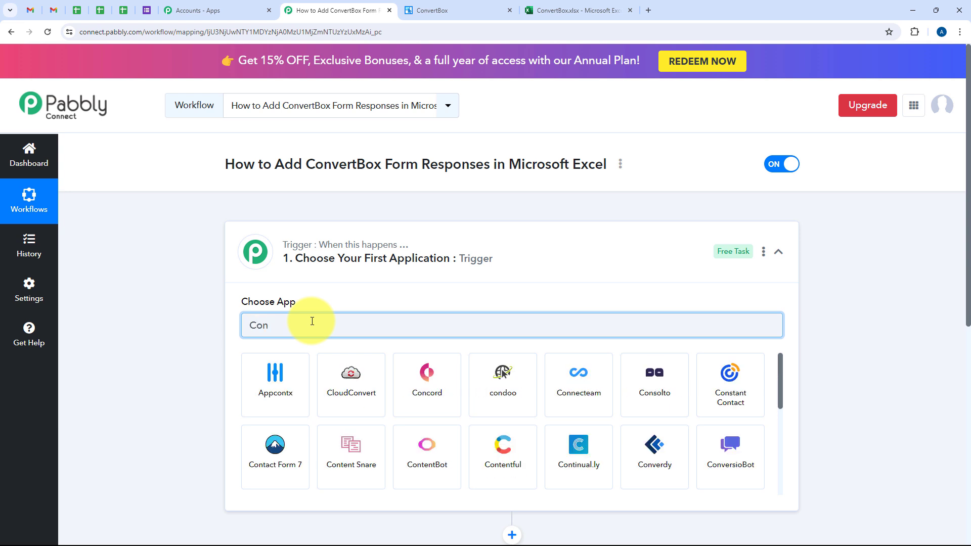
type("vert")
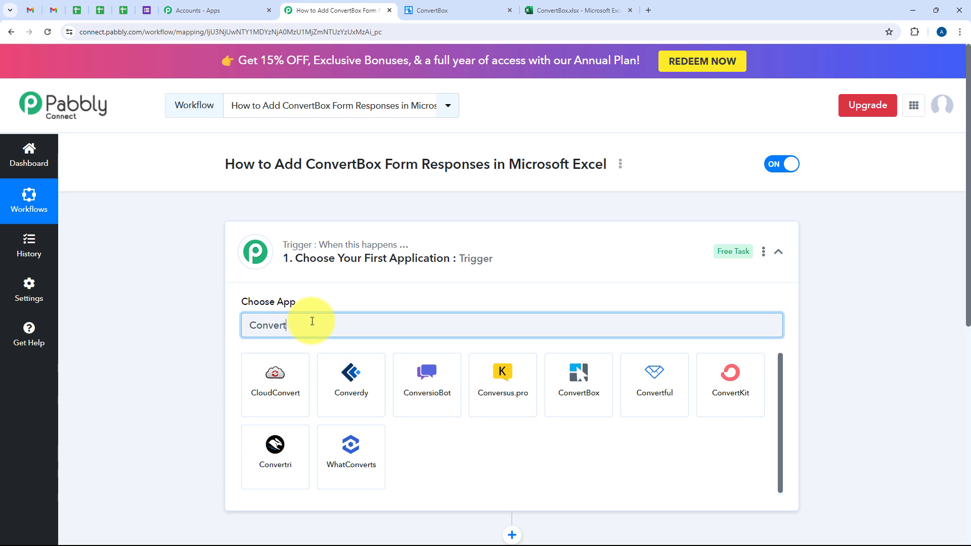
type("Box")
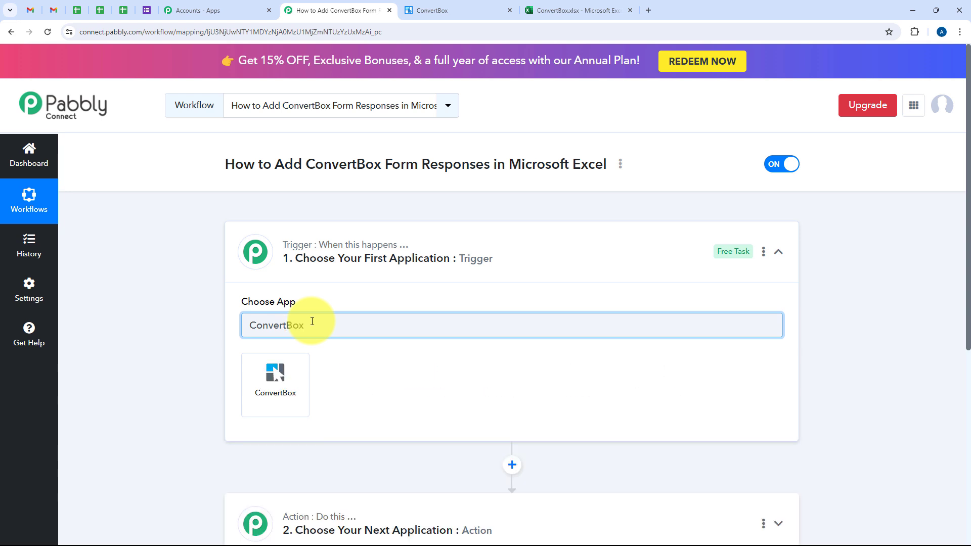
double_click(312, 322)
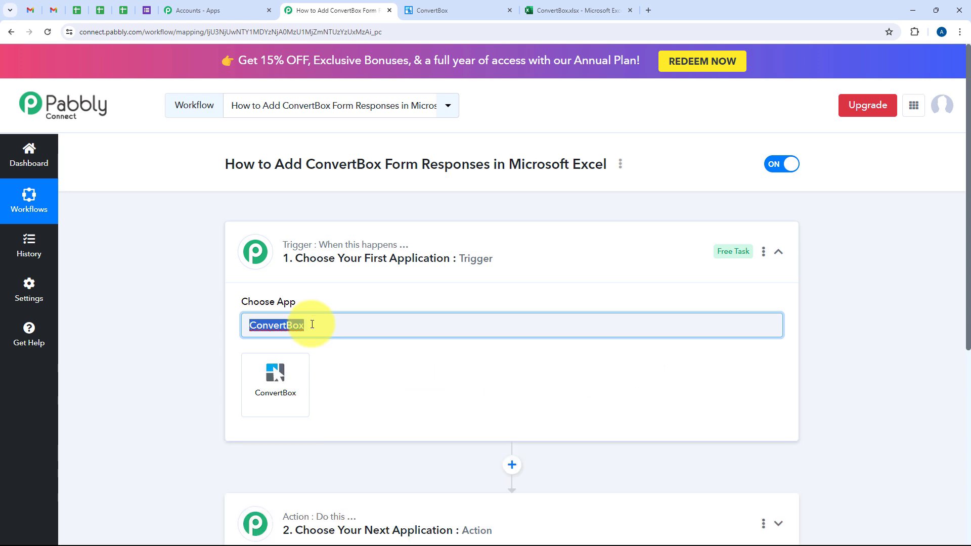
left_click(282, 393)
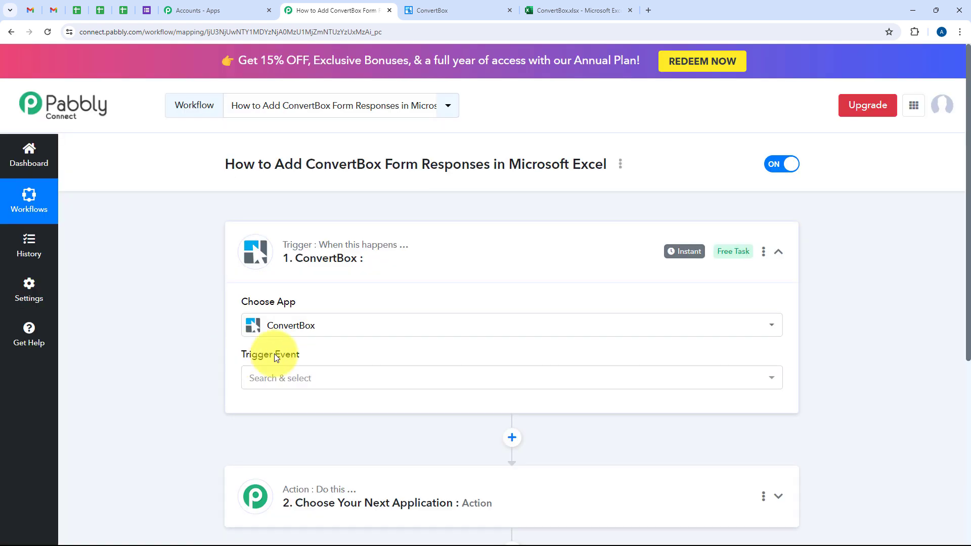
Step: Set the ConvertBox trigger event to New Lead Submission
left_click_drag(282, 354, 314, 373)
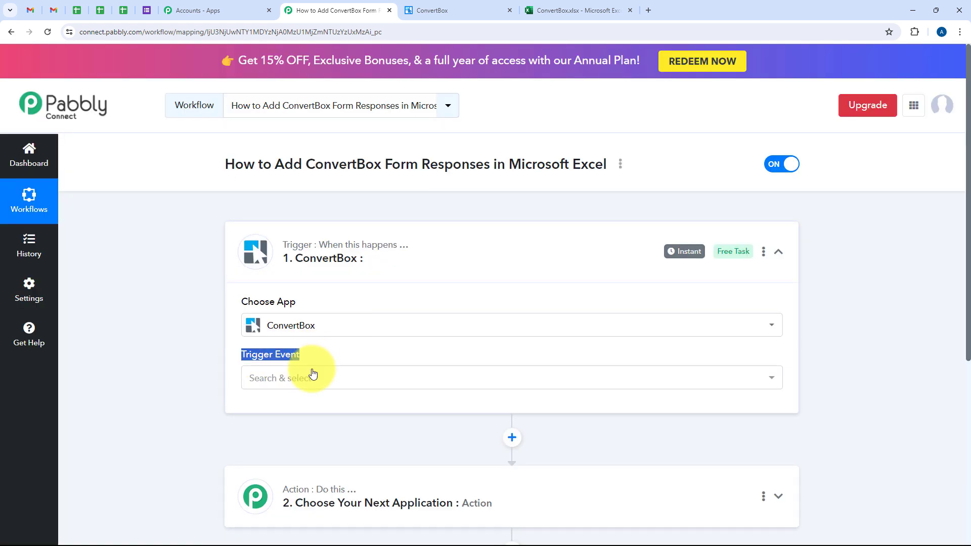
left_click(314, 374)
scroll(314, 374, "down", 1)
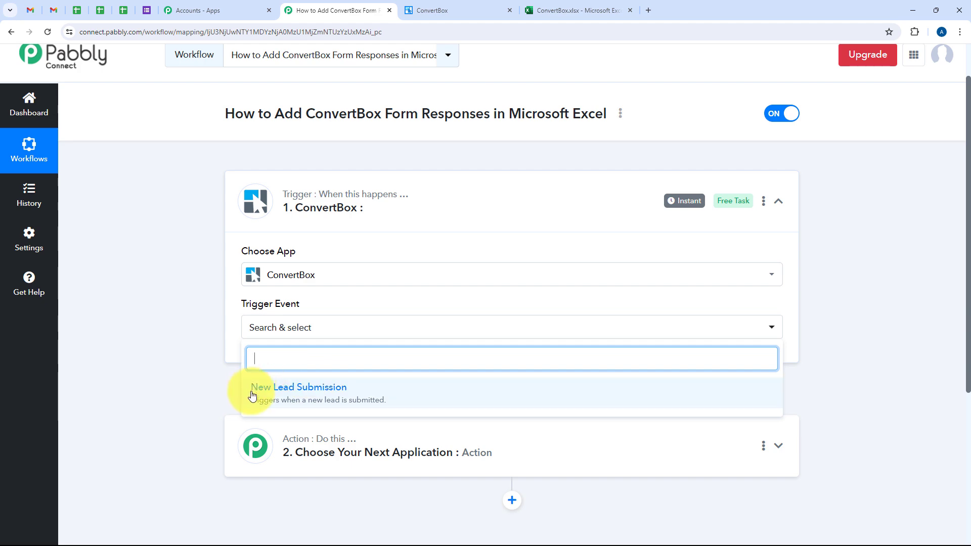
left_click(508, 407)
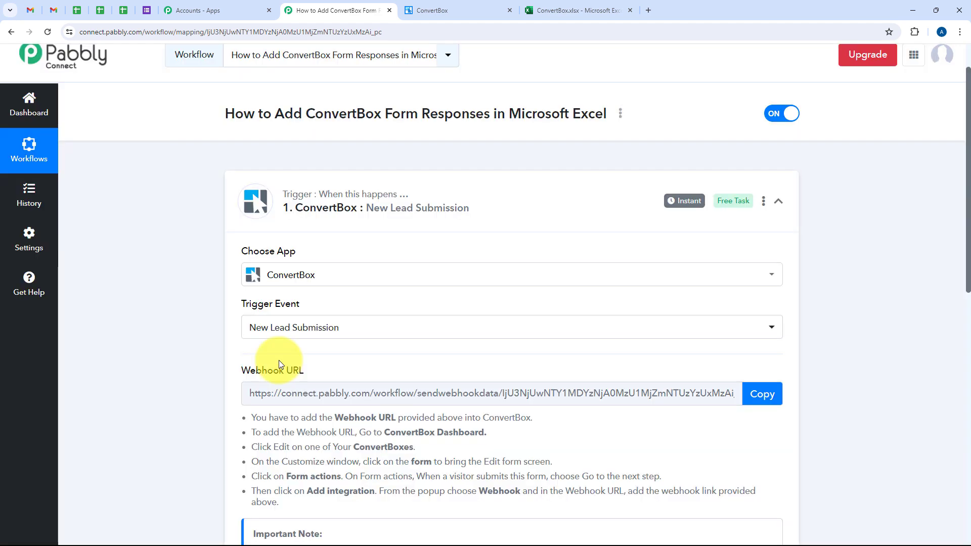
Step: Copy the webhook URL provided for the ConvertBox trigger
scroll(279, 360, "down", 1)
scroll(280, 361, "down", 1)
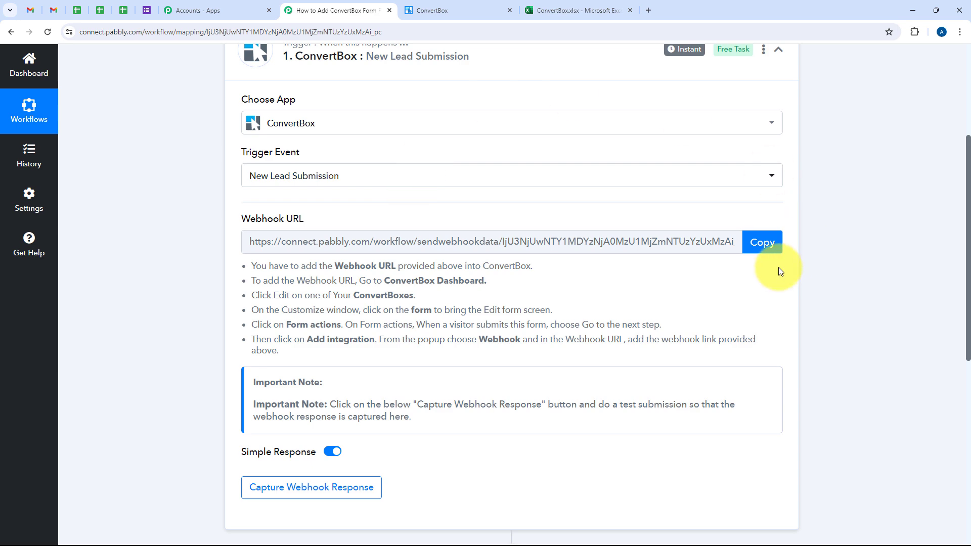
left_click(769, 244)
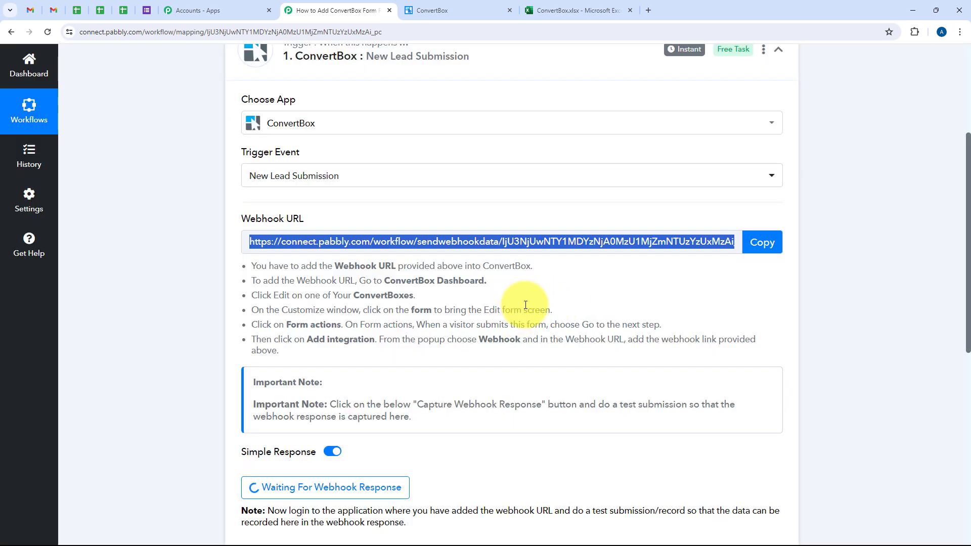
Step: Switch to ConvertBox and open "thereespacesbox" from the threespacegrp group for editing
left_click(457, 15)
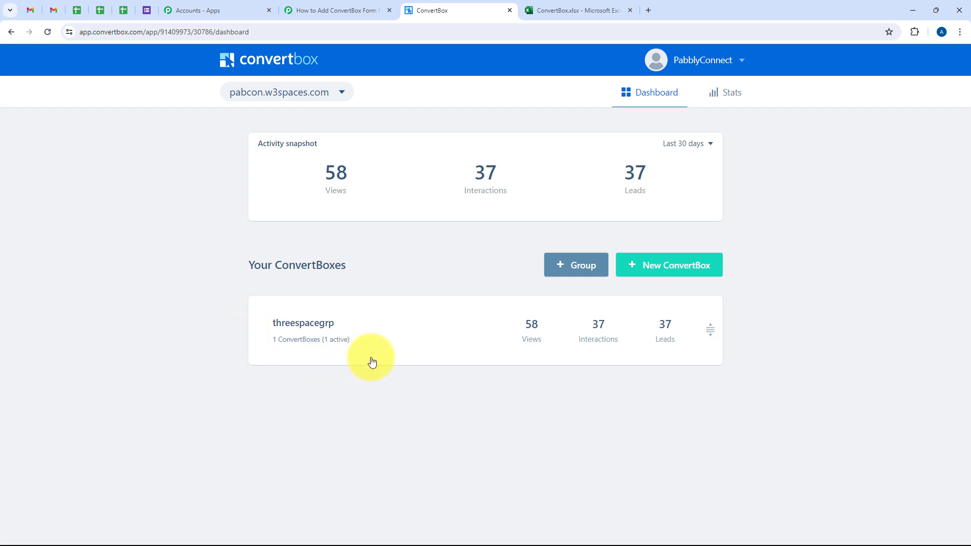
left_click(288, 329)
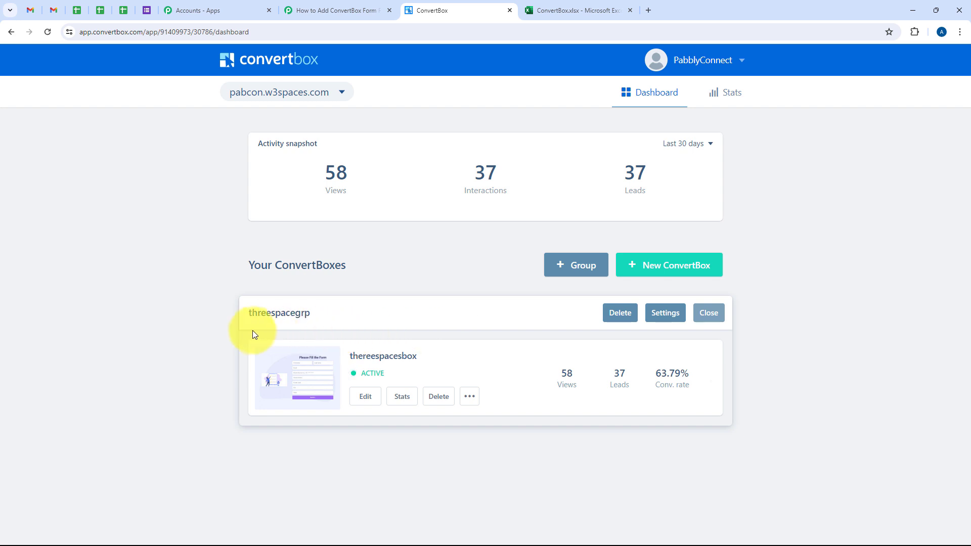
left_click(366, 401)
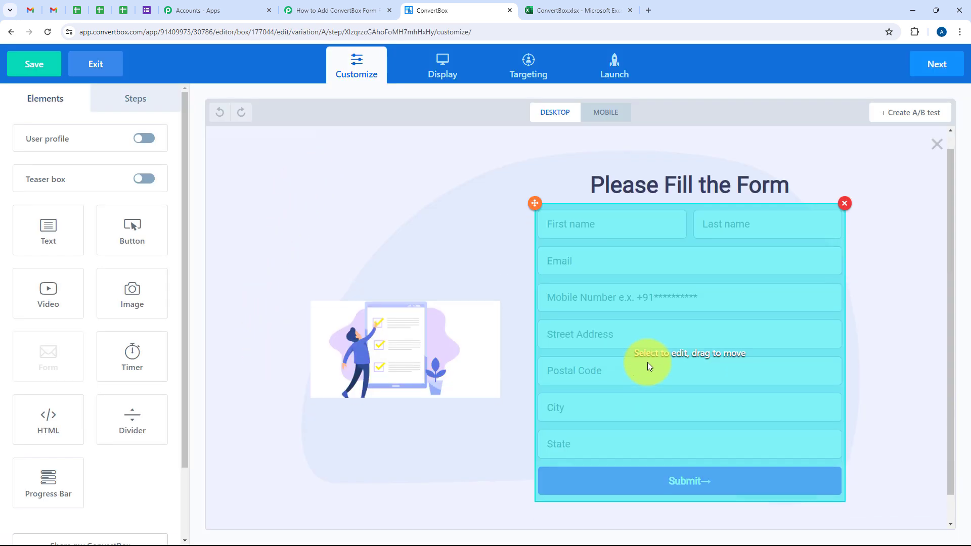
Step: Open the integration settings of the "Please Fill the Form" form
scroll(647, 362, "down", 1)
scroll(397, 369, "up", 1)
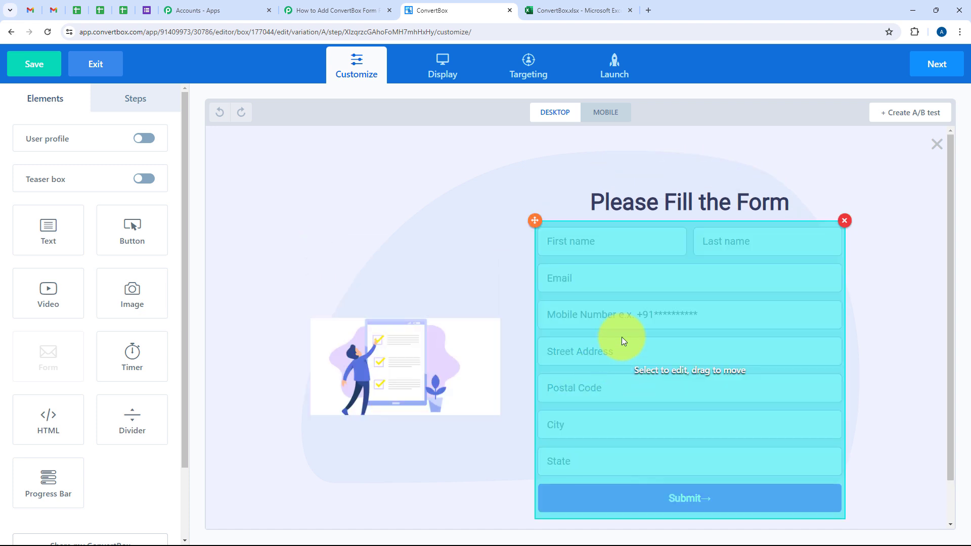
left_click(618, 303)
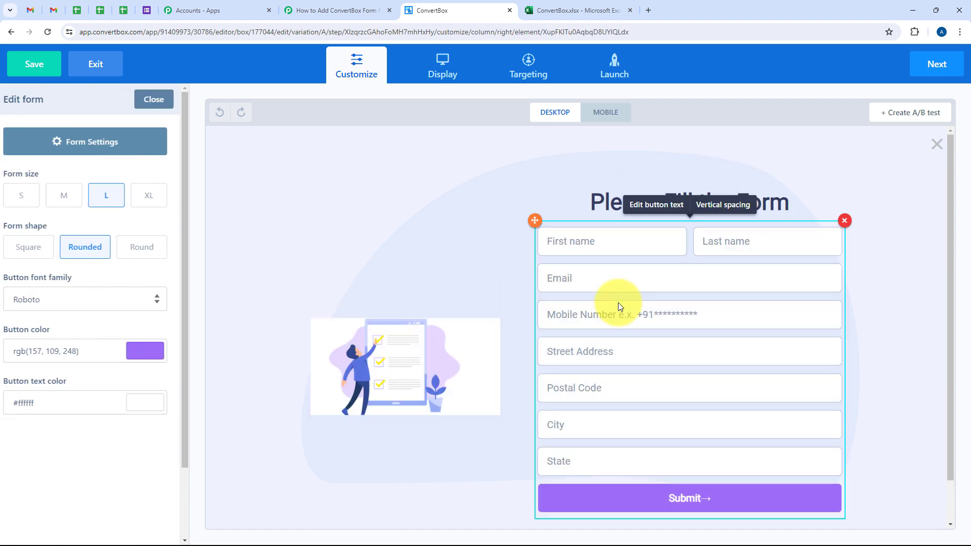
left_click(90, 139)
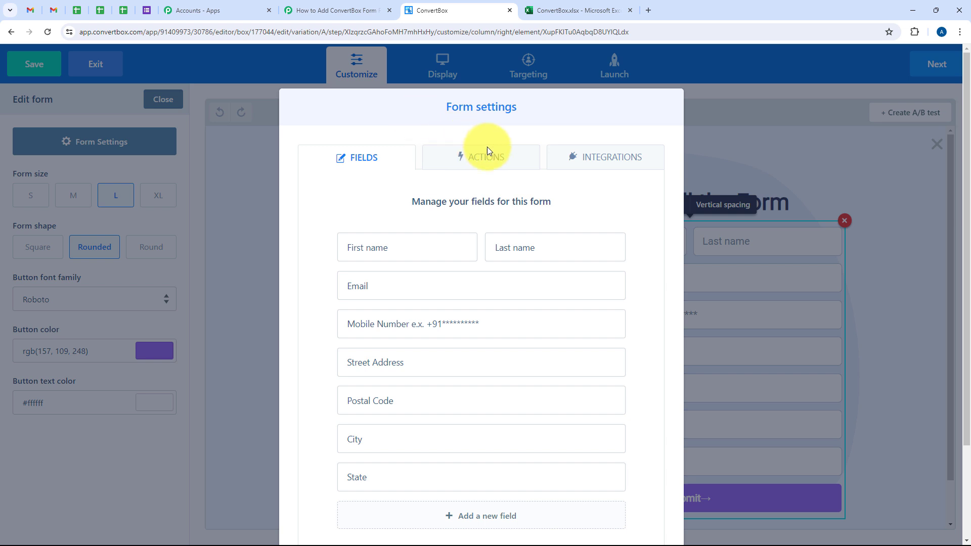
left_click(580, 156)
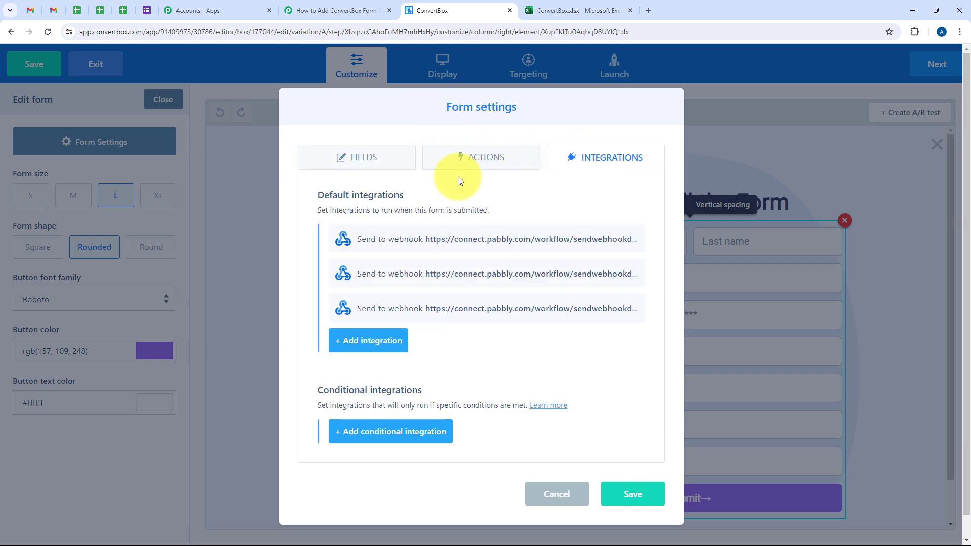
Step: Add a Webhooks integration using the copied Pabbly Connect webhook URL and save the form settings
left_click(374, 349)
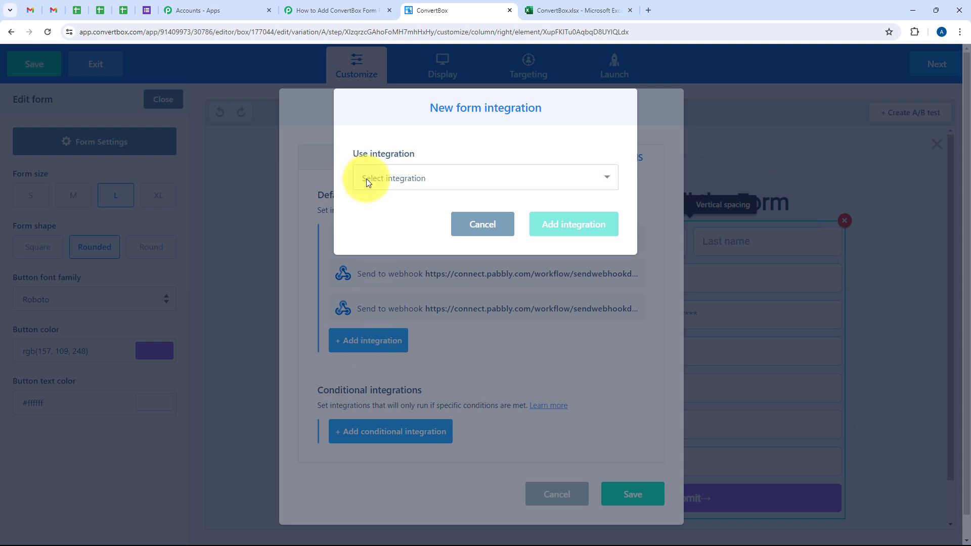
left_click(366, 180)
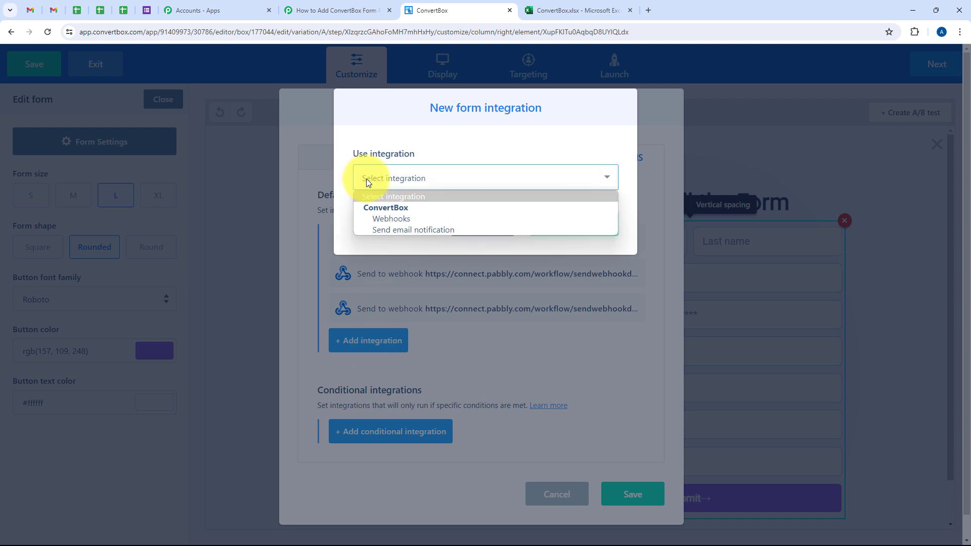
left_click(398, 220)
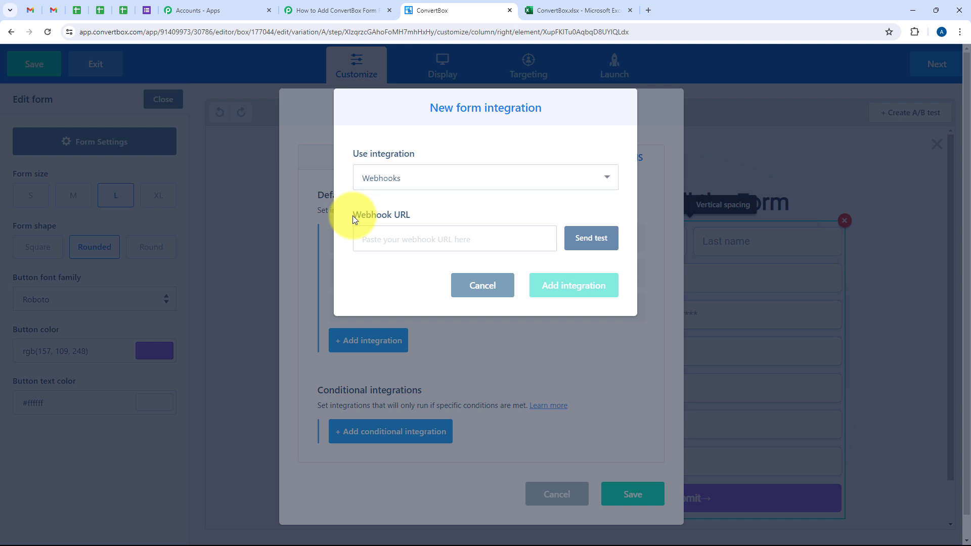
right_click(405, 236)
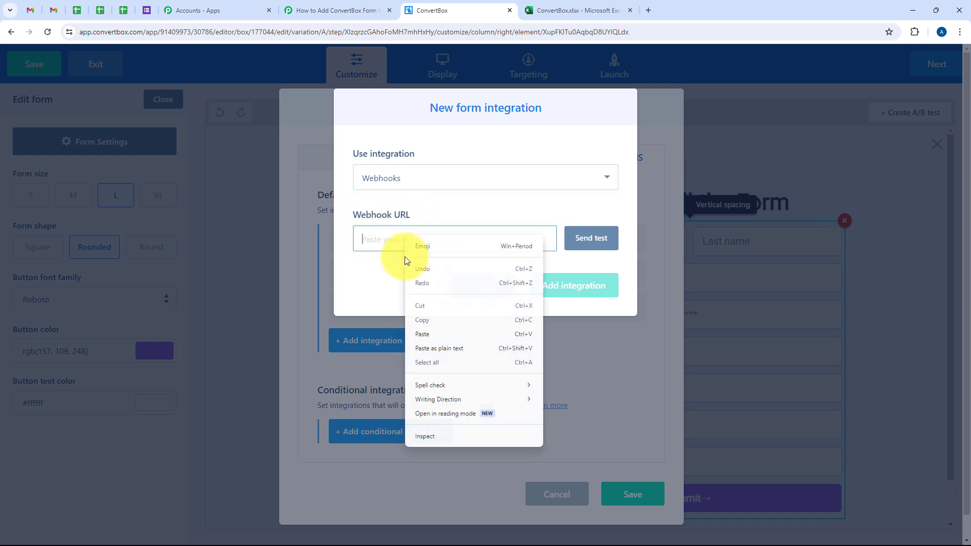
left_click(430, 334)
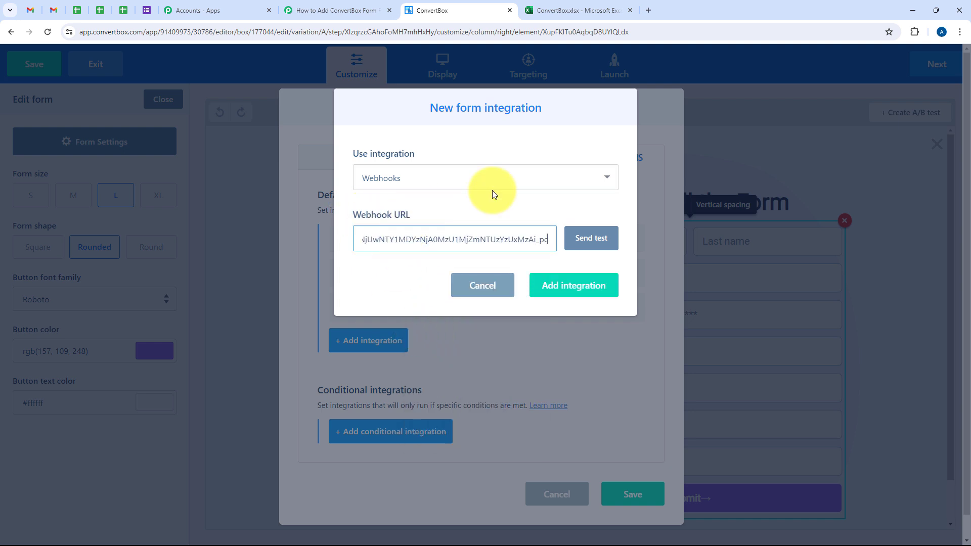
left_click(587, 286)
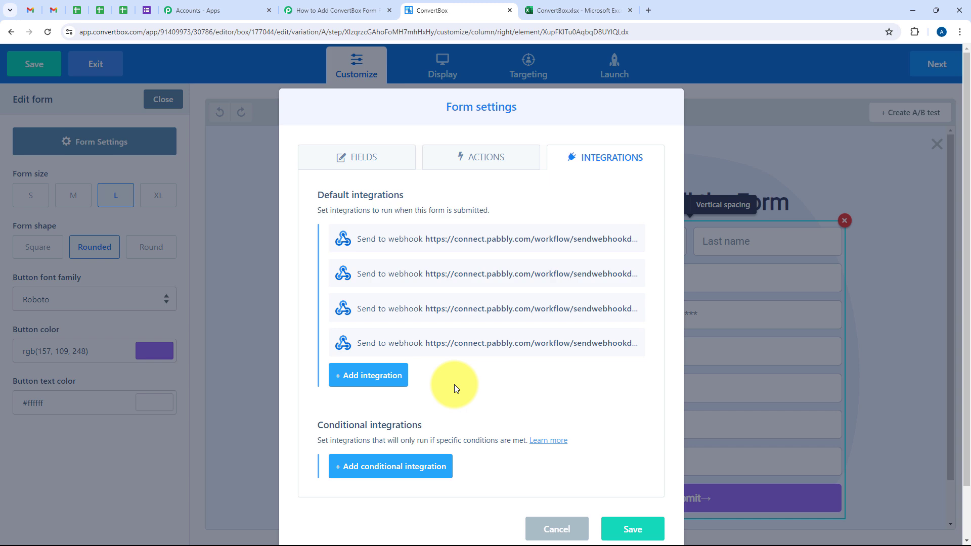
scroll(454, 381, "down", 1)
left_click(633, 479)
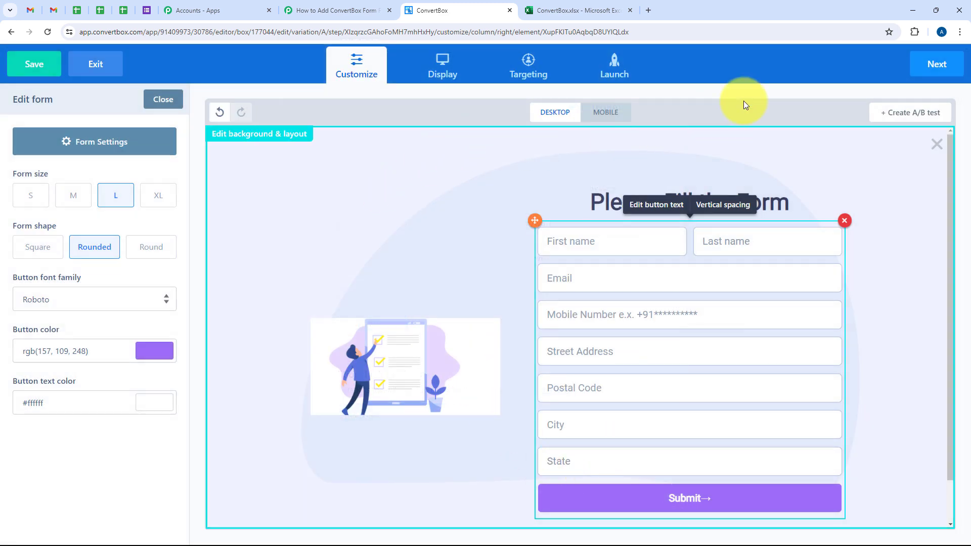
Step: Advance through the display, targeting and launch stages, finish saving the ConvertBox and go to the dashboard
left_click(922, 75)
left_click(922, 74)
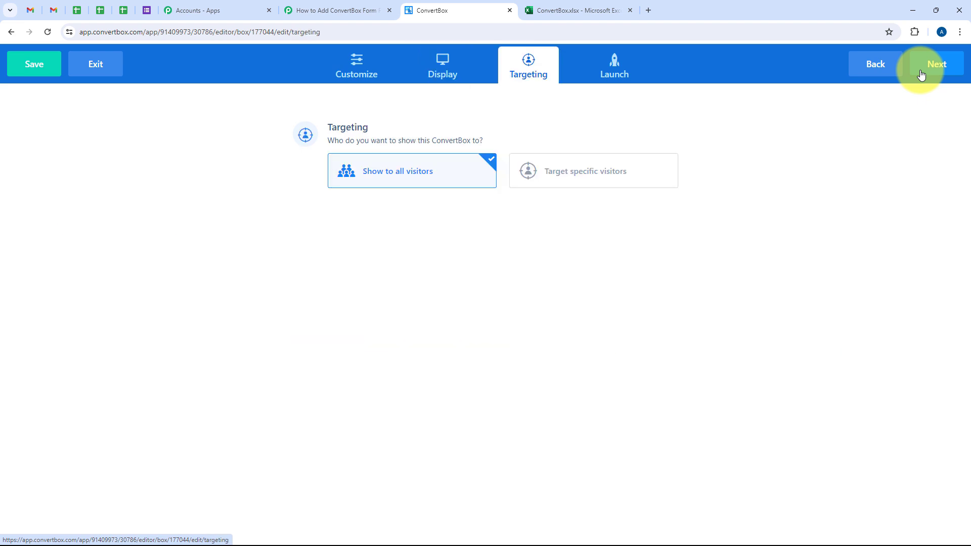
left_click(922, 75)
left_click(922, 74)
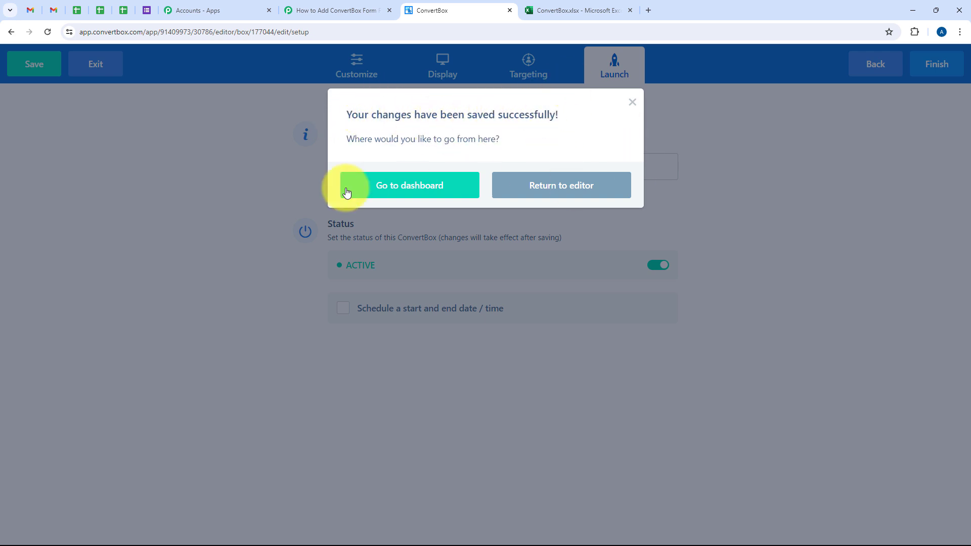
left_click(413, 197)
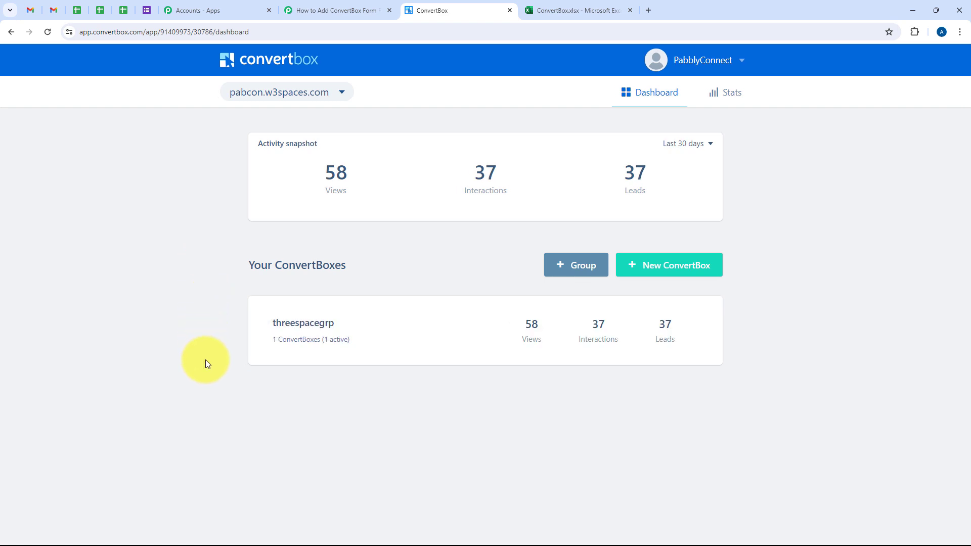
Step: Check the trigger's webhook capture in Pabbly Connect and review the name, contact and address entries on the filled-in test form
left_click(336, 10)
scroll(308, 270, "down", 4)
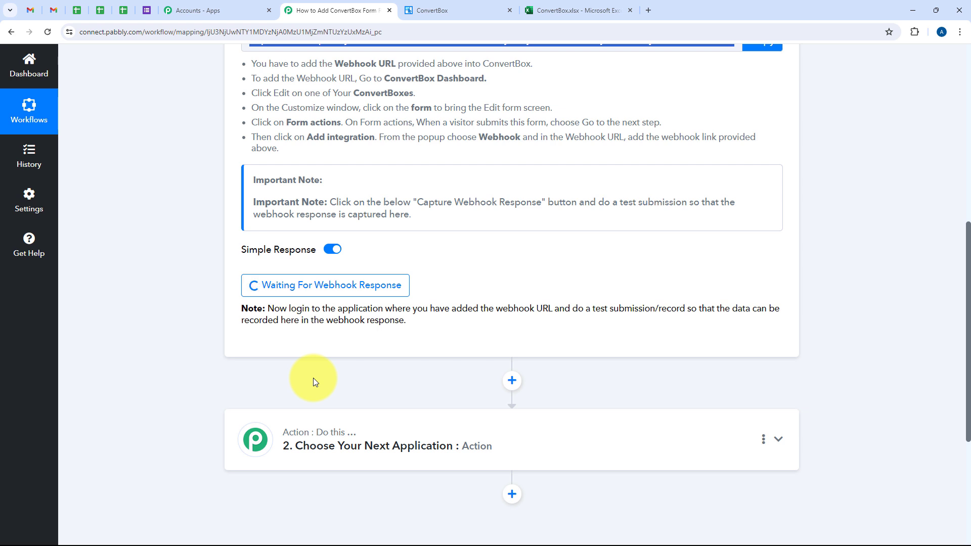
left_click(689, 9)
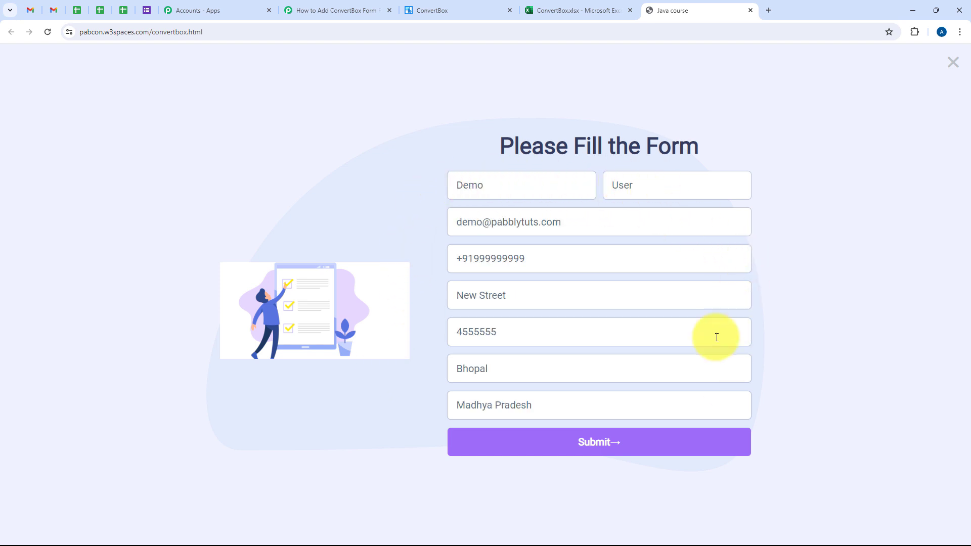
left_click_drag(456, 190, 496, 196)
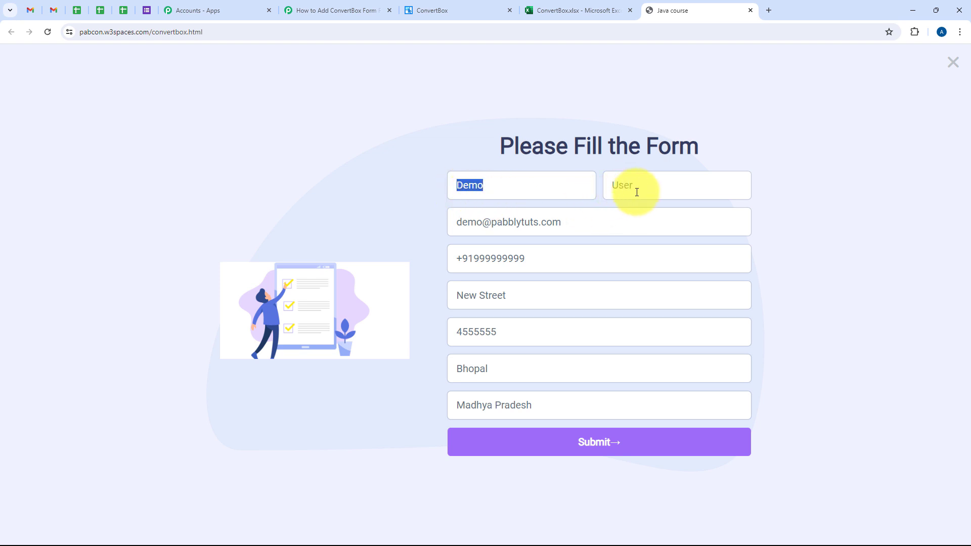
left_click_drag(635, 191, 596, 196)
left_click_drag(559, 232, 462, 245)
left_click_drag(542, 263, 440, 265)
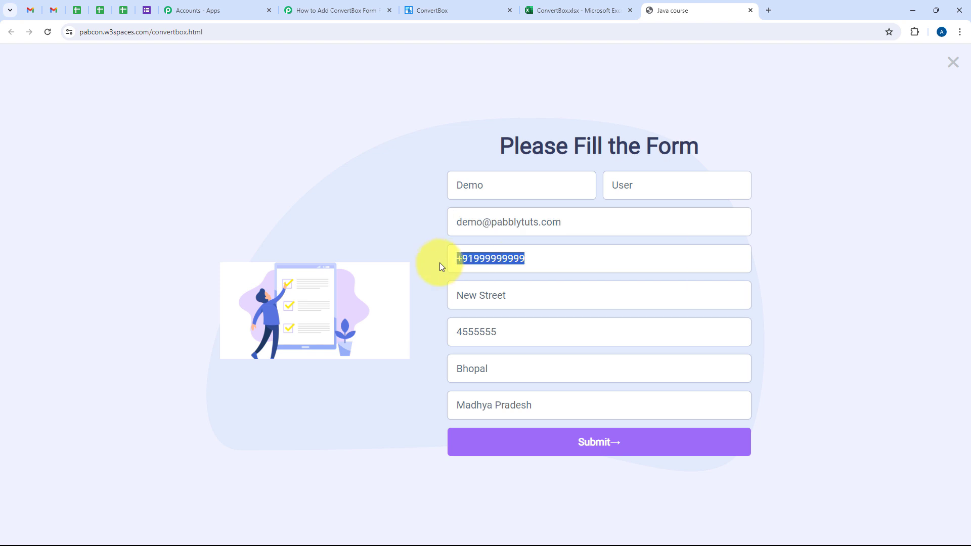
left_click_drag(520, 290, 403, 303)
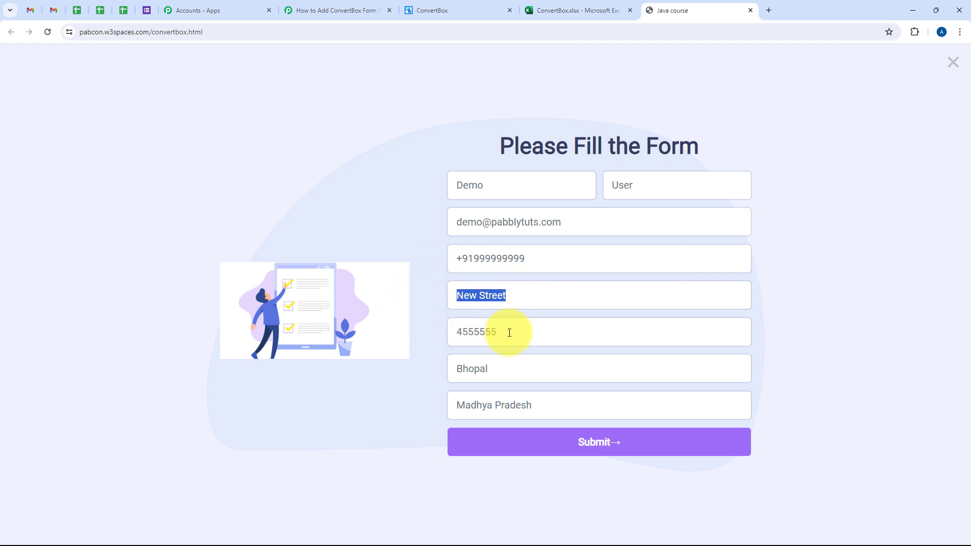
left_click_drag(497, 369, 499, 392)
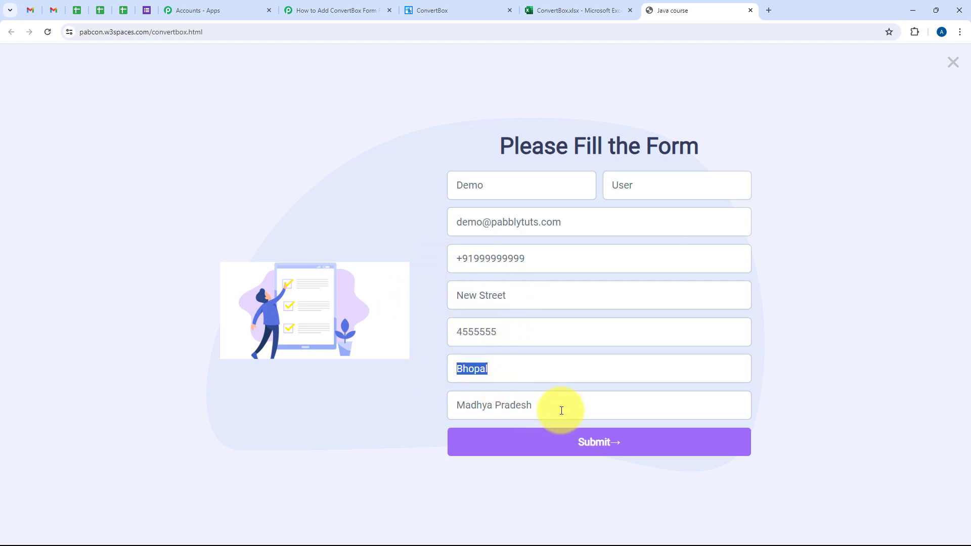
left_click_drag(560, 407, 269, 163)
left_click(268, 162)
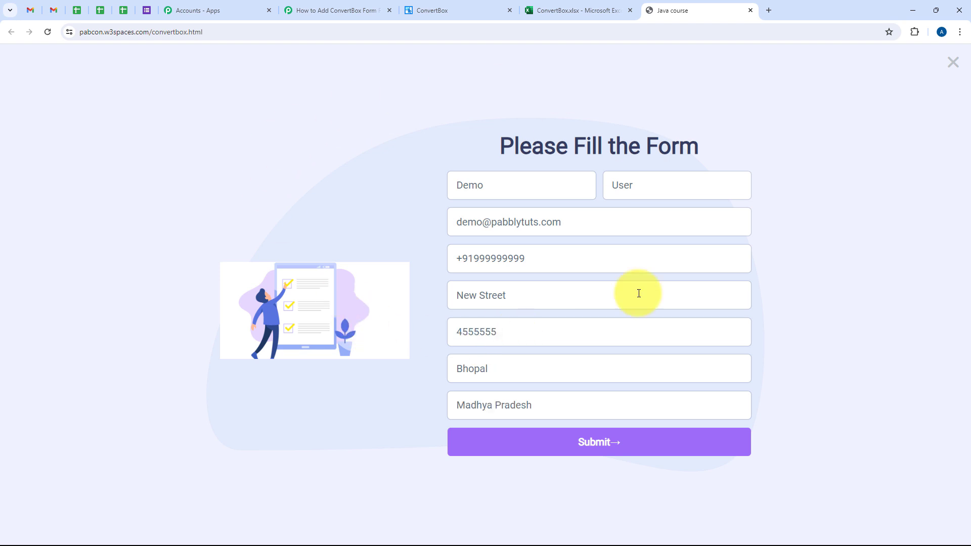
Step: Submit the test form and save its address details in the browser
left_click(638, 444)
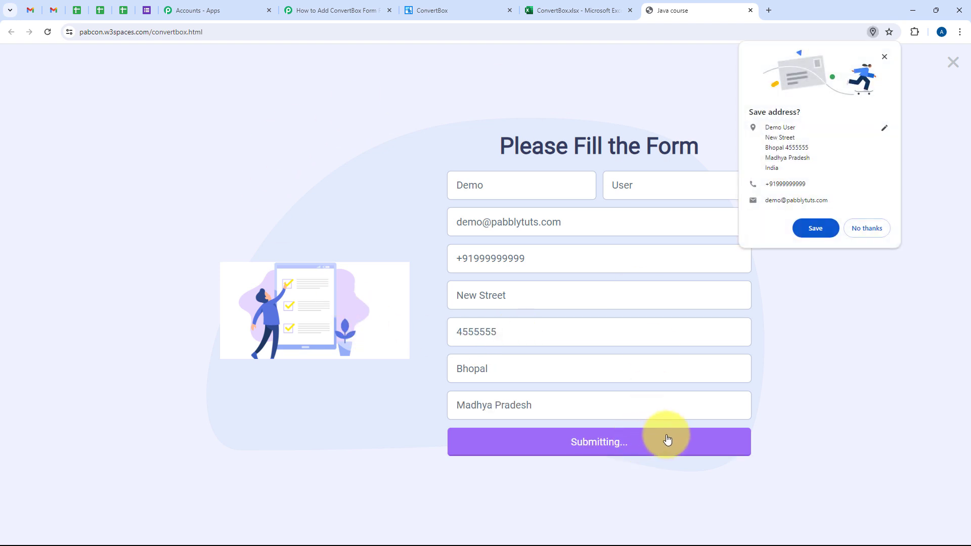
left_click(808, 228)
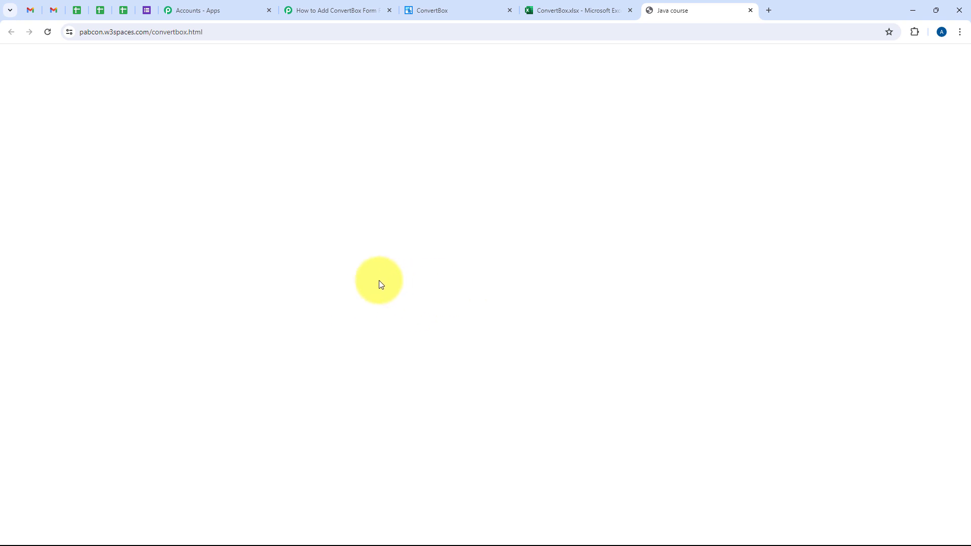
Step: Switch to Pabbly Connect and examine the captured webhook response, comparing its name, phone, postal code, state, city and address with the test submission
left_click(324, 11)
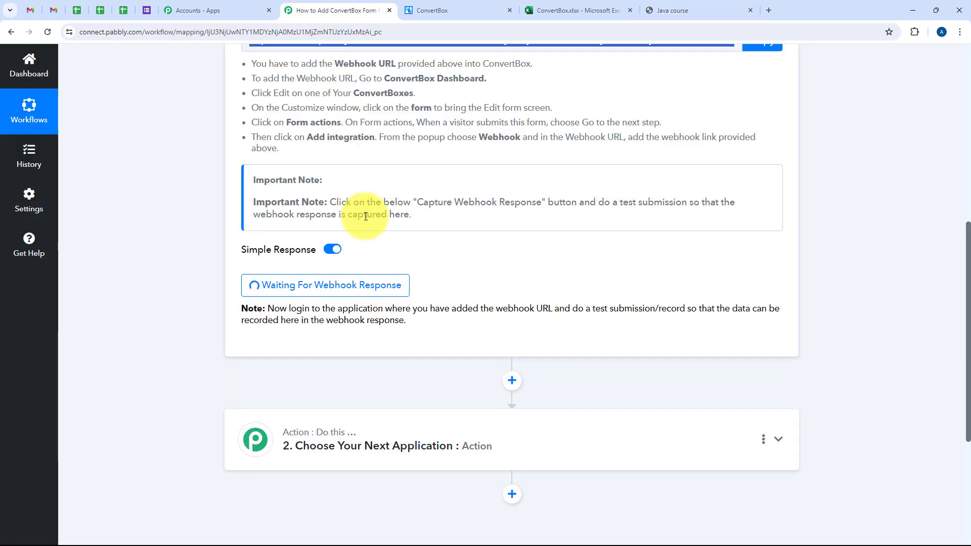
scroll(369, 223, "up", 4)
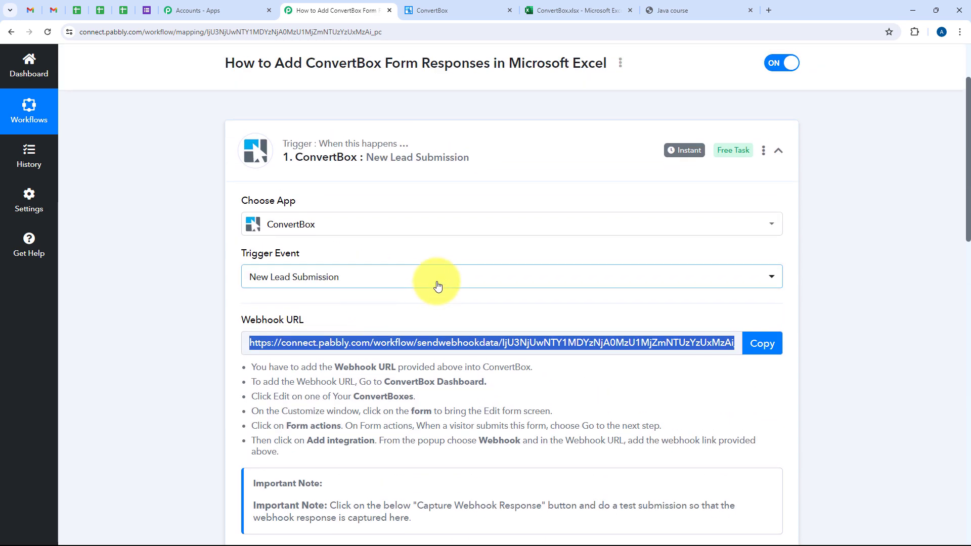
scroll(440, 284, "down", 3)
scroll(438, 277, "down", 5)
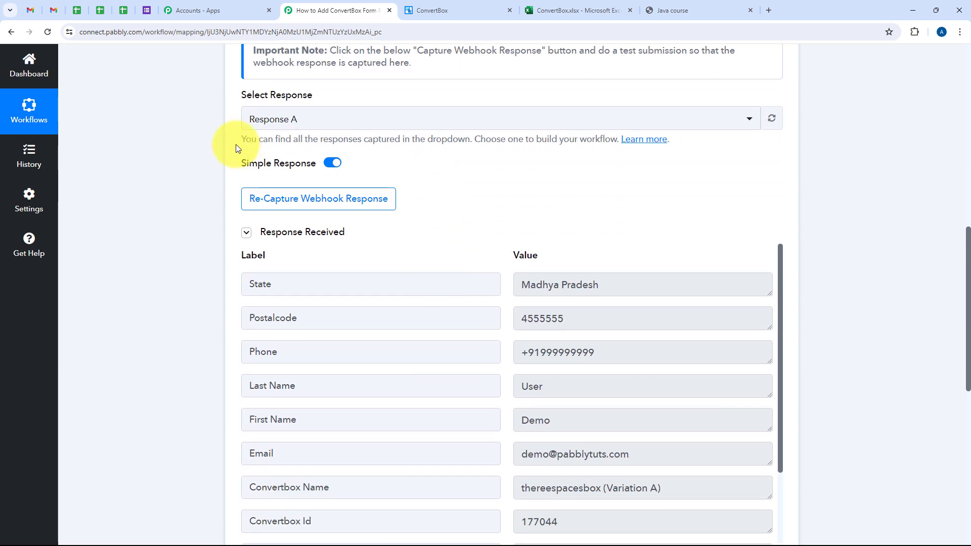
scroll(513, 339, "down", 1)
scroll(511, 238, "down", 2)
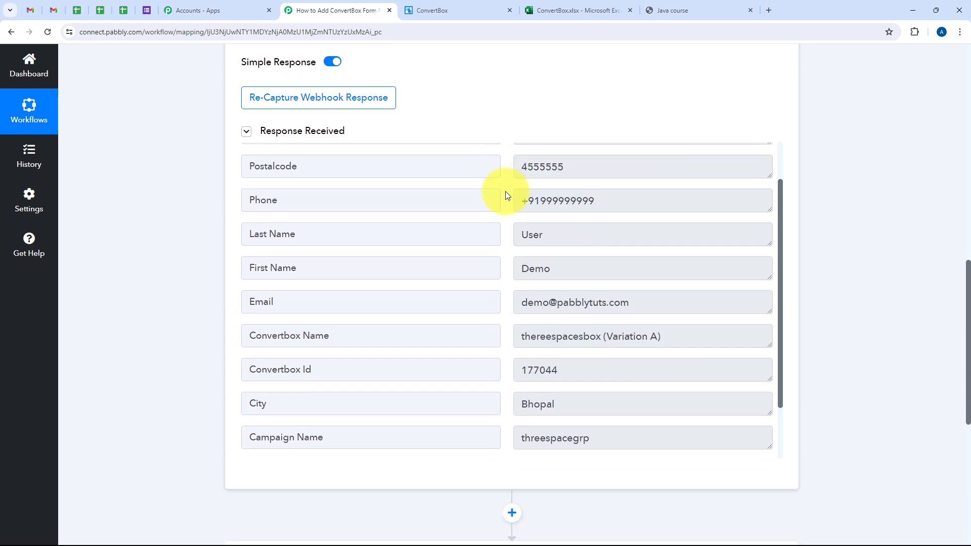
double_click(556, 267)
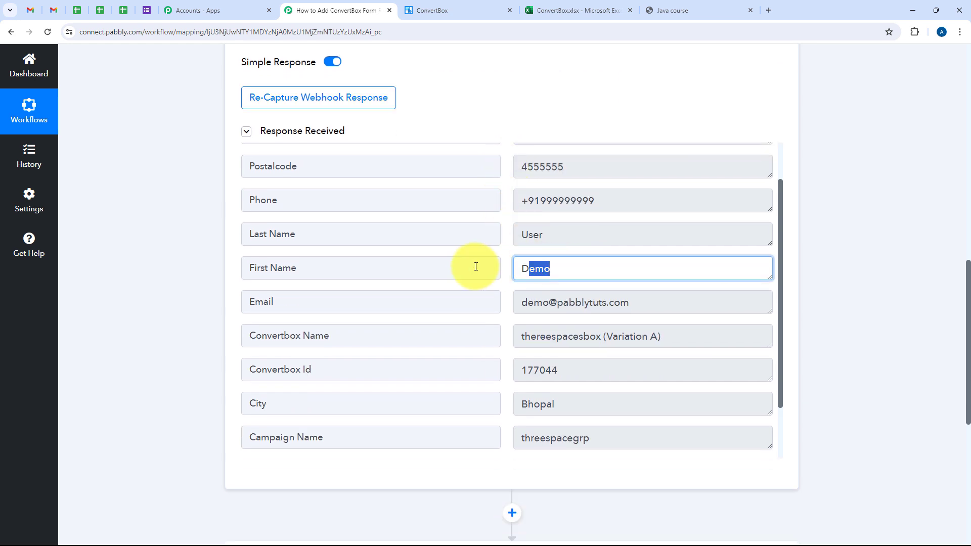
double_click(544, 242)
double_click(551, 191)
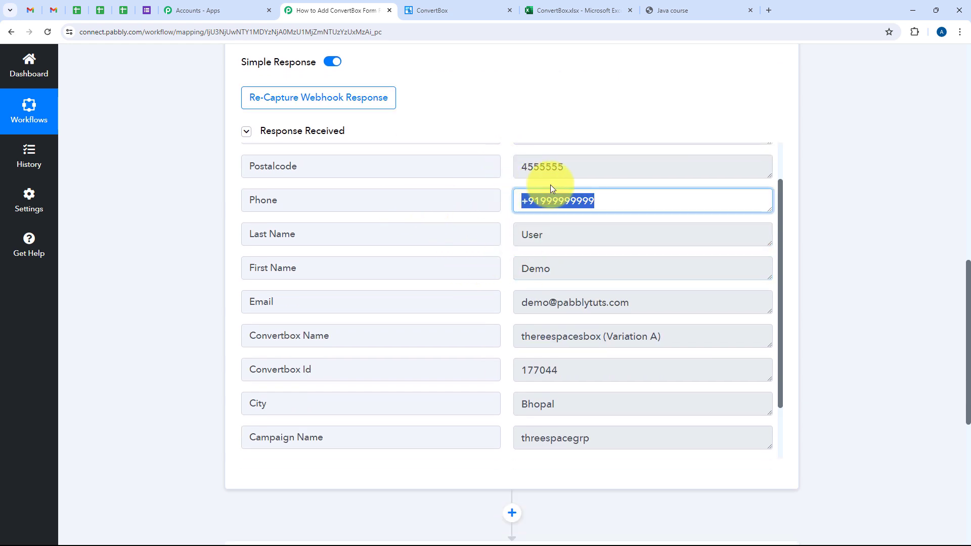
double_click(598, 171)
scroll(424, 195, "up", 1)
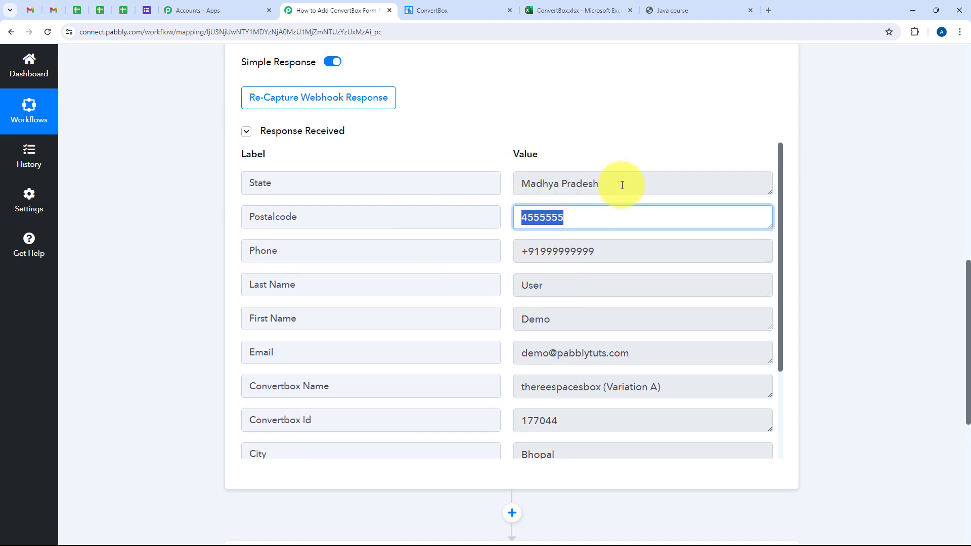
left_click(573, 182)
triple_click(572, 181)
scroll(405, 243, "down", 3)
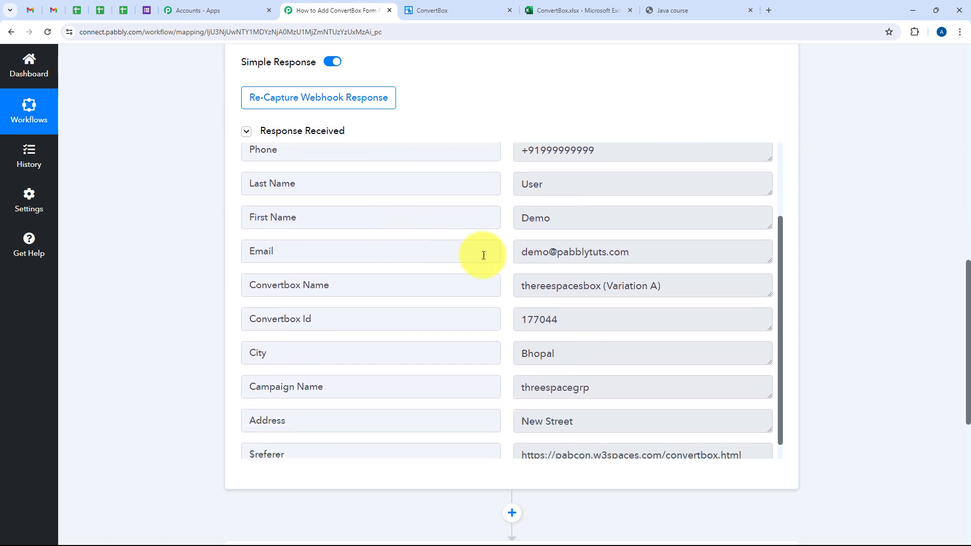
scroll(658, 293, "down", 1)
double_click(563, 335)
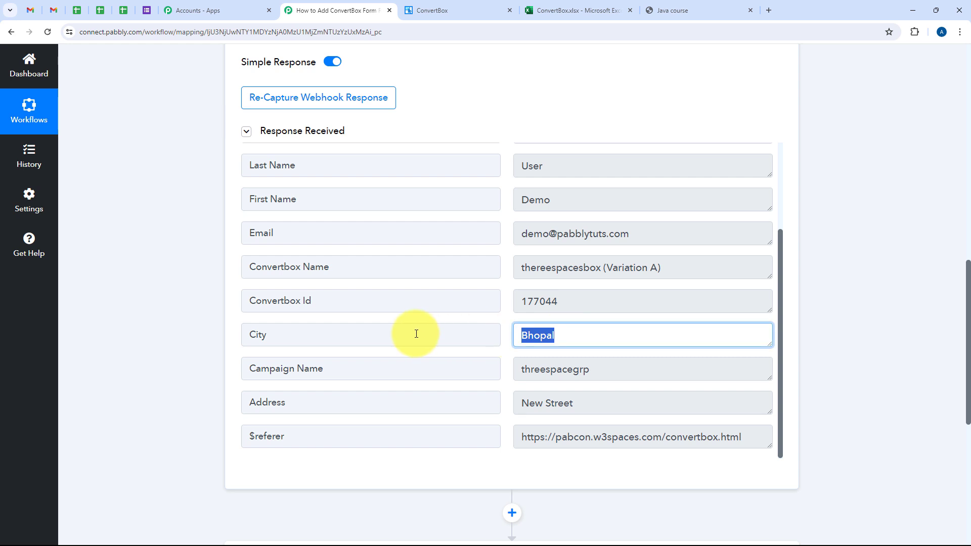
triple_click(644, 403)
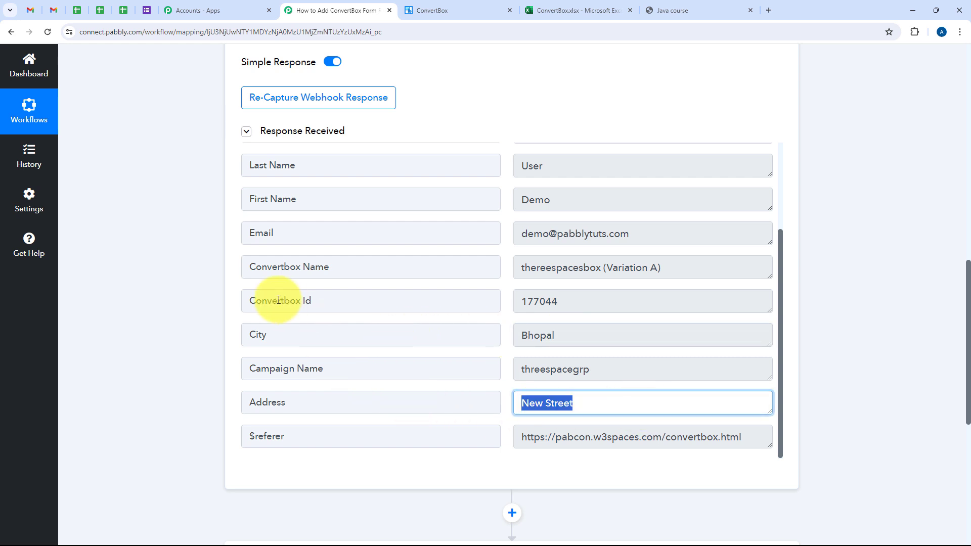
Step: Set the workflow's action step to Microsoft Excel with the action event Add Row To Worksheet
scroll(195, 269, "down", 5)
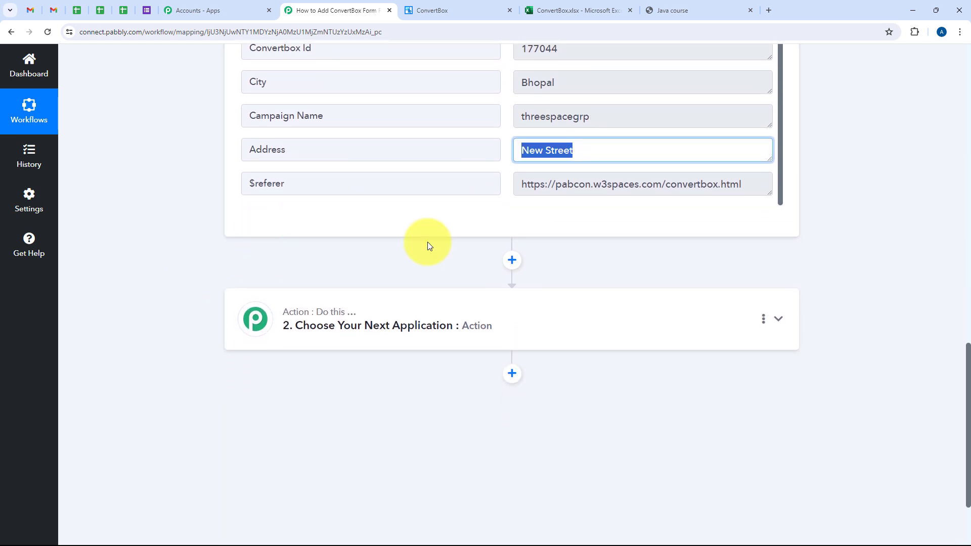
left_click(468, 328)
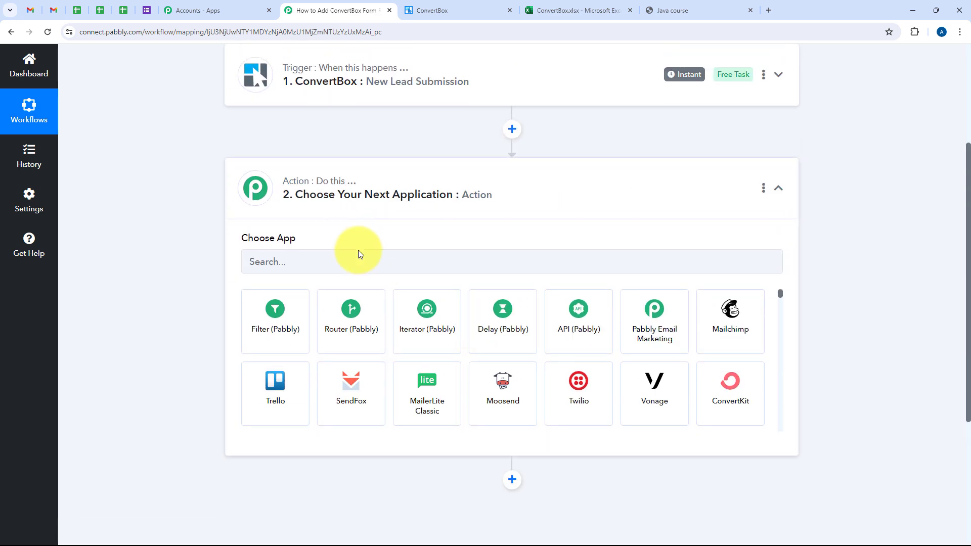
left_click(360, 256)
type("Micr")
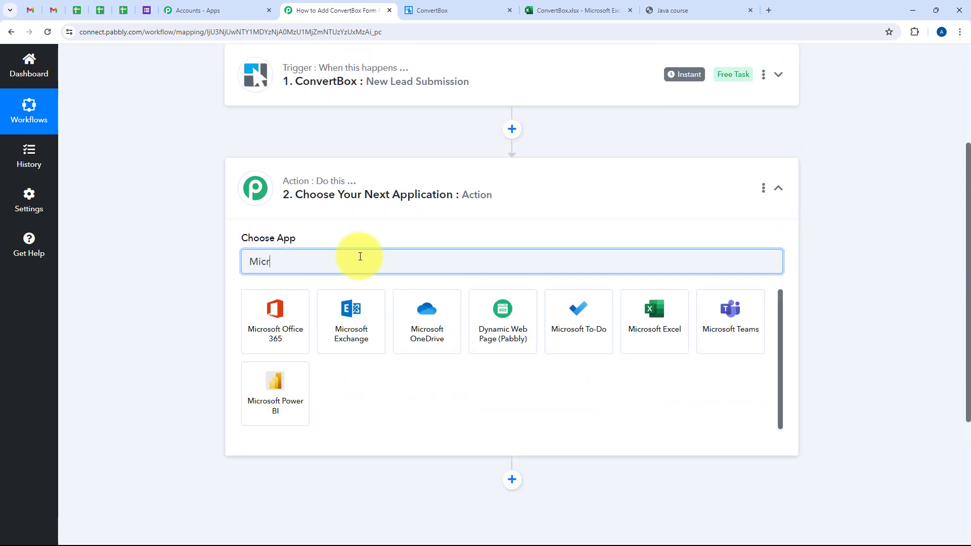
type("osoft")
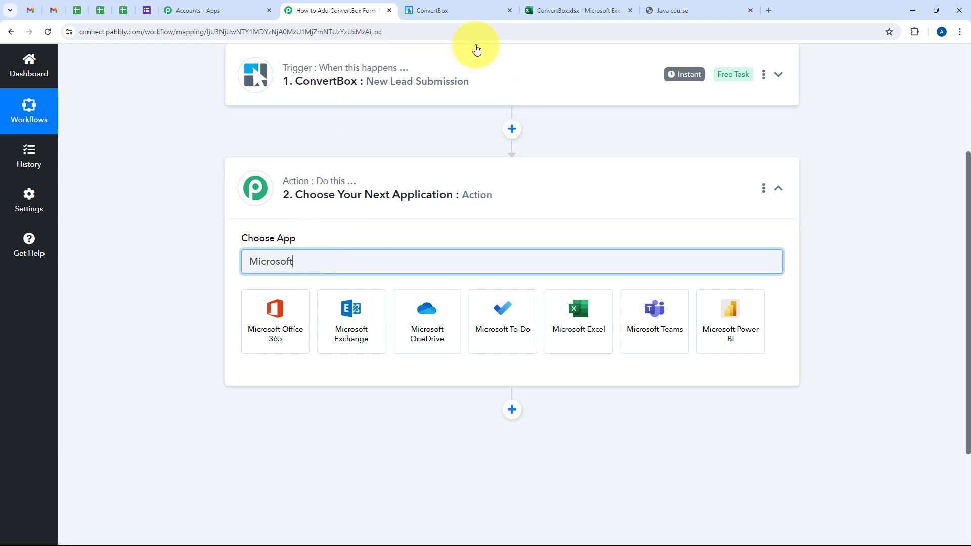
type(" Ex")
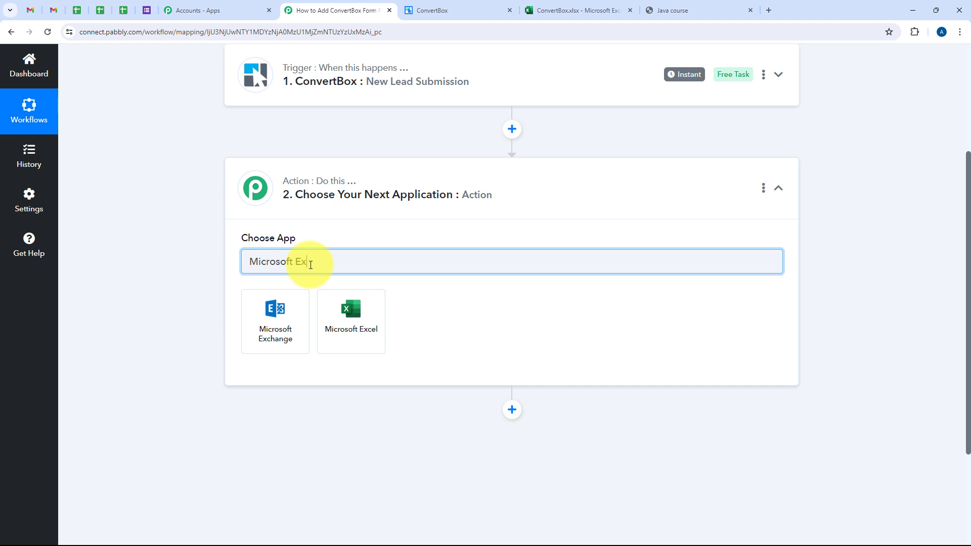
type("cel")
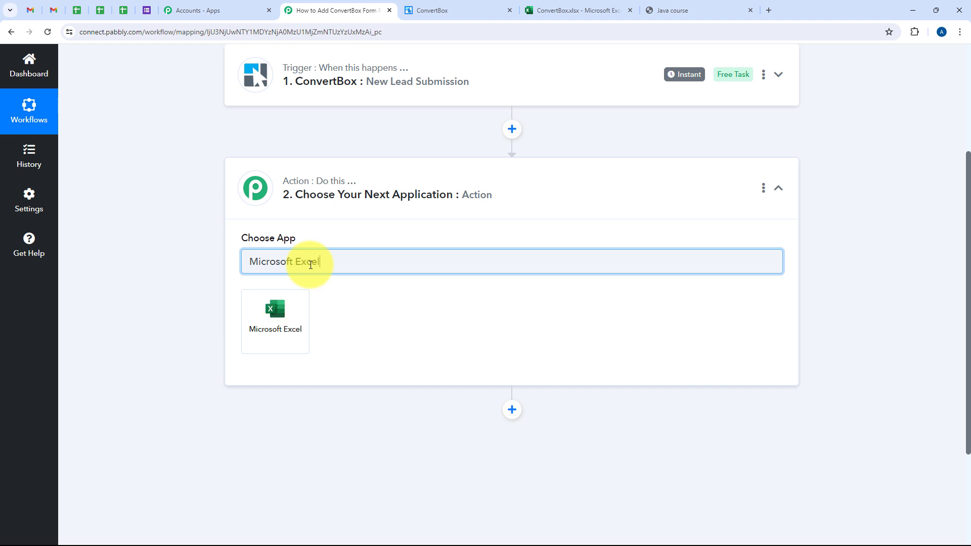
left_click(292, 318)
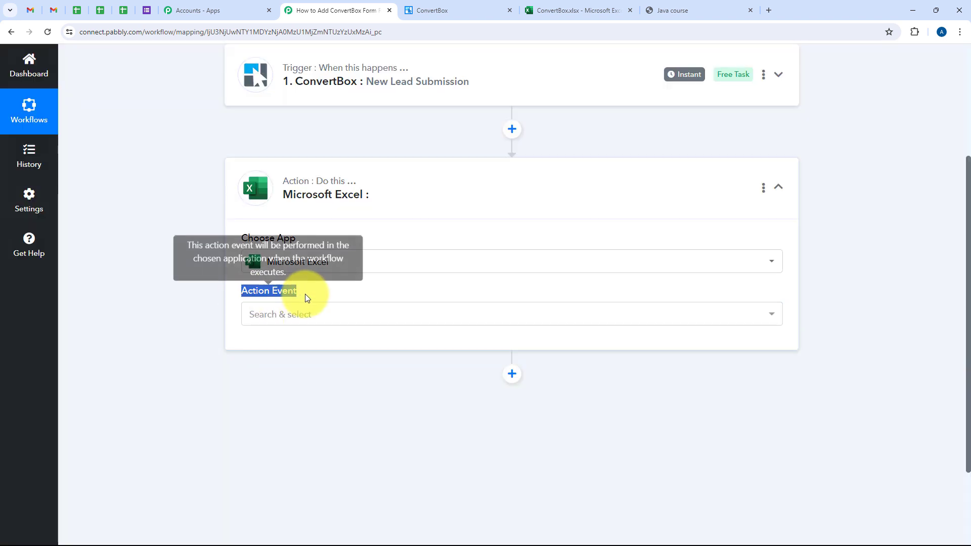
left_click(309, 317)
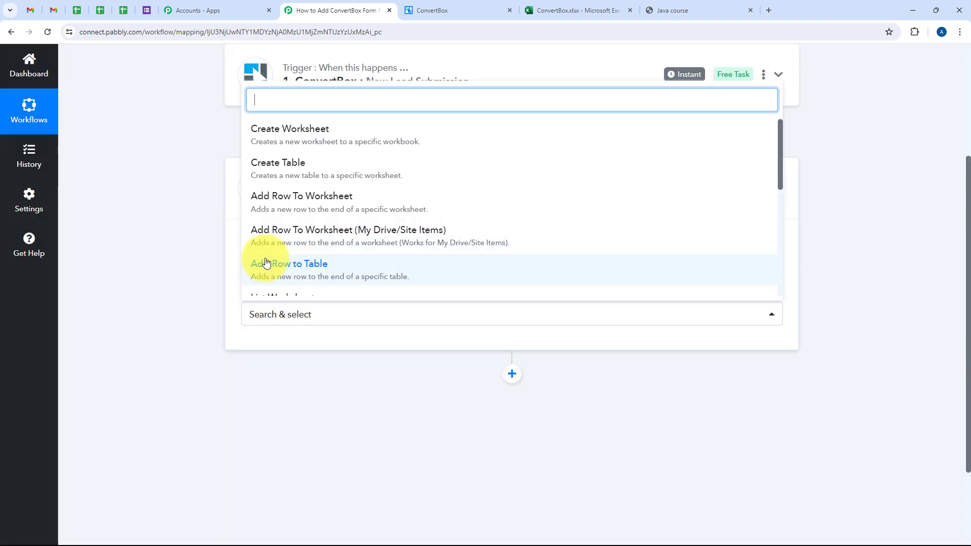
left_click(274, 213)
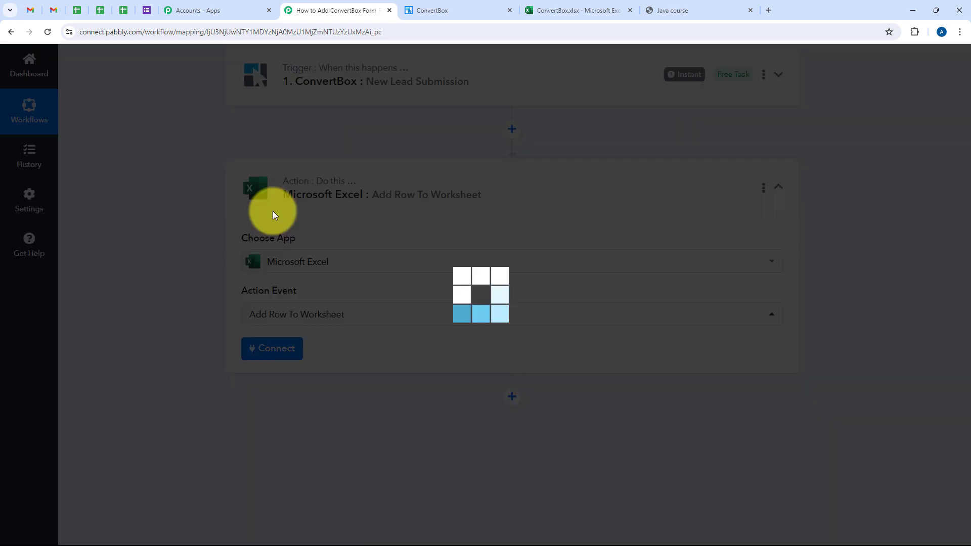
Step: Connect the action through a new Microsoft Excel connection and accept the permissions Pabbly Connect requests on the Microsoft account
left_click(268, 350)
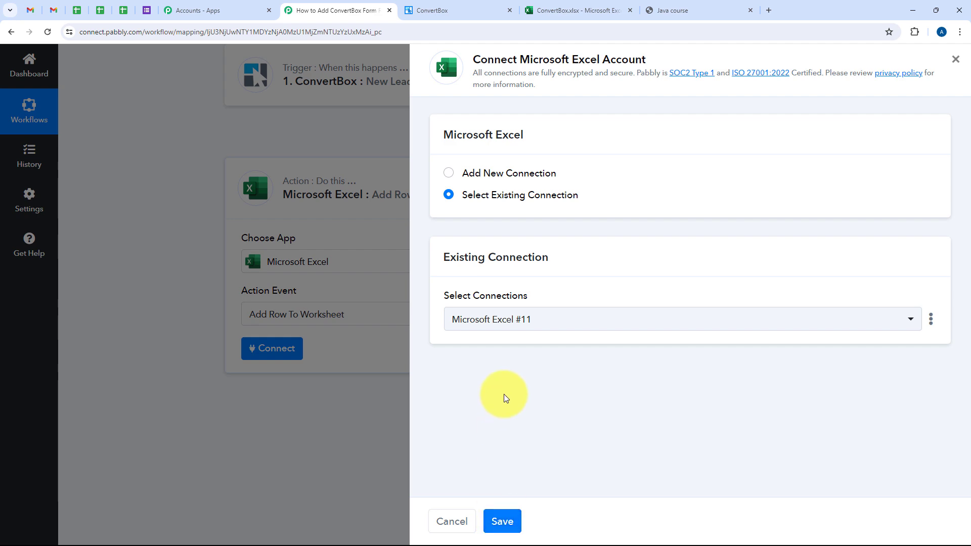
left_click(499, 173)
left_click(512, 334)
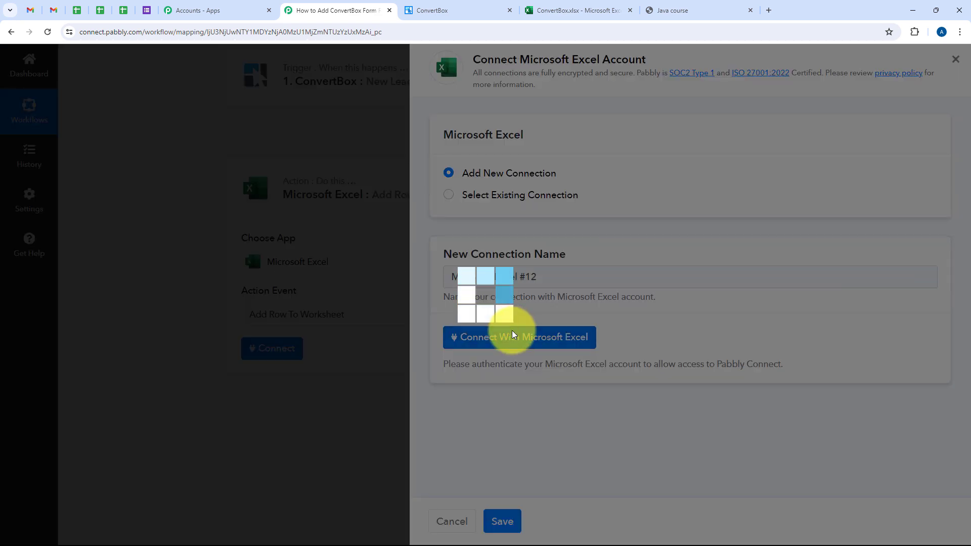
scroll(225, 369, "down", 10)
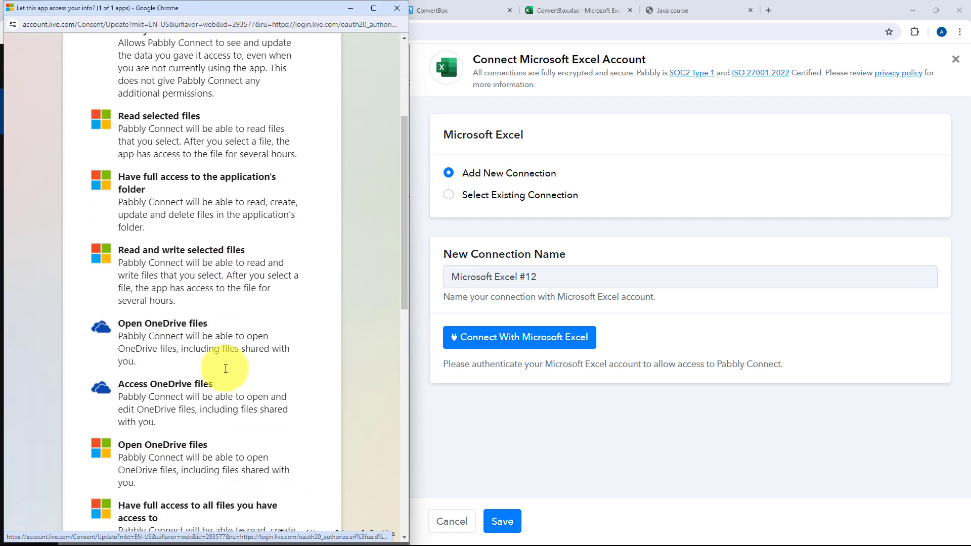
scroll(225, 368, "down", 1)
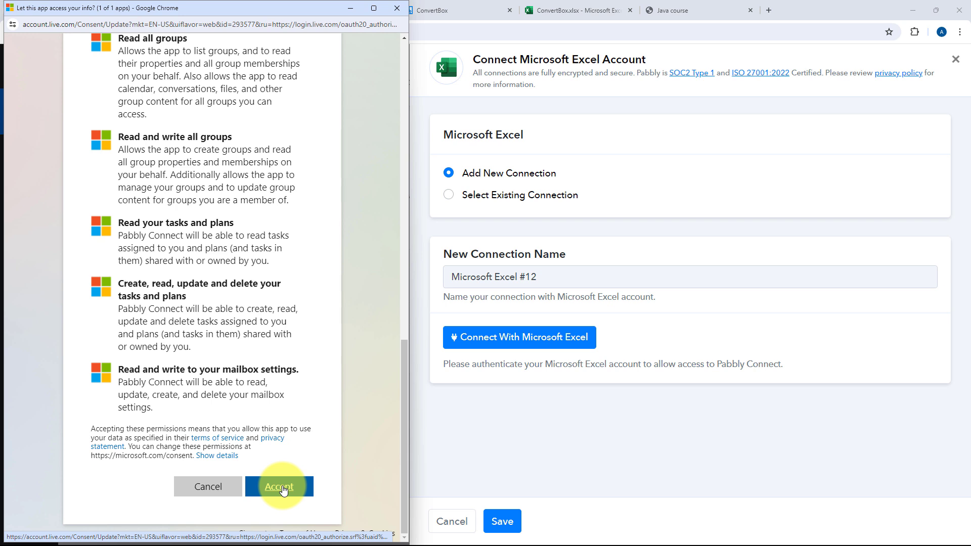
left_click(283, 488)
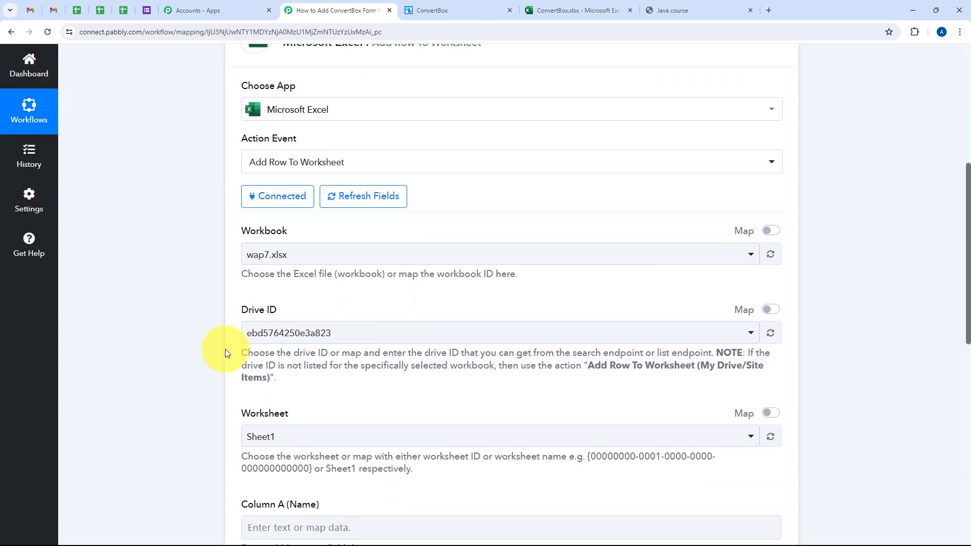
Step: Check the target workbook's file name in Excel and select ConvertBox.xlsx as the action's workbook in Pabbly Connect
scroll(237, 193, "down", 1)
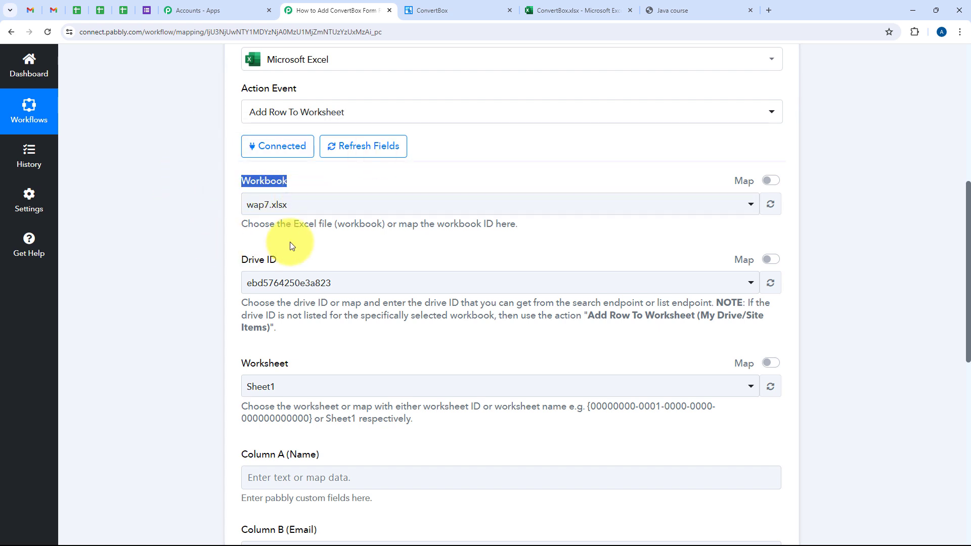
left_click(541, 8)
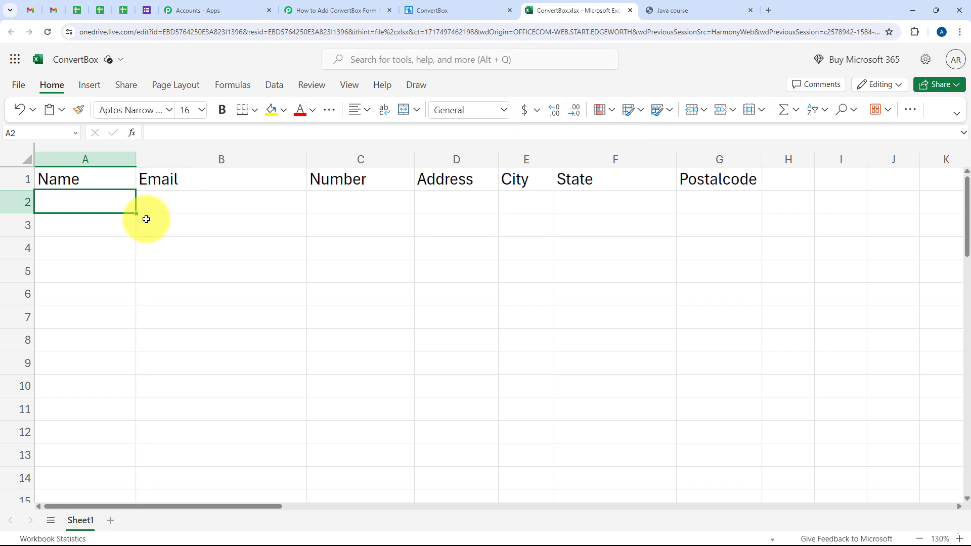
left_click(63, 60)
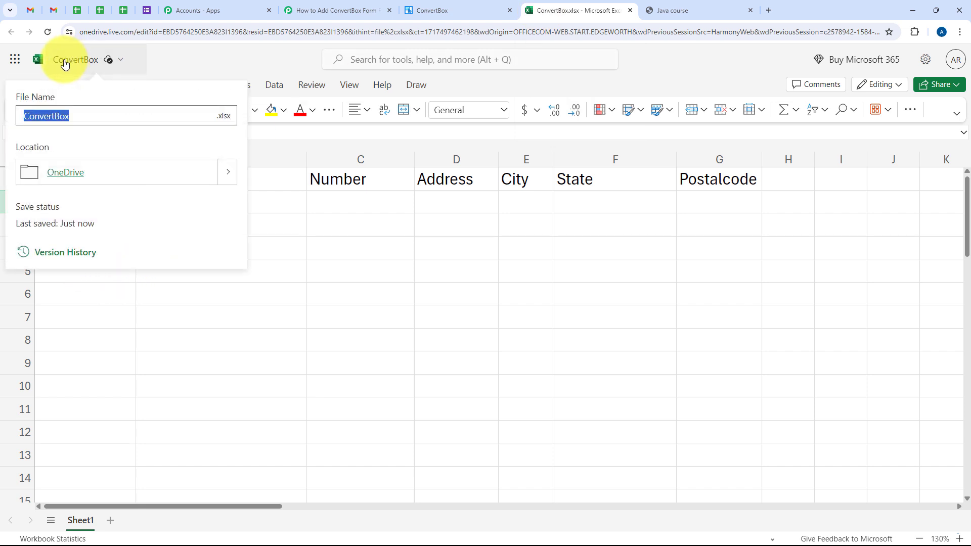
left_click(134, 344)
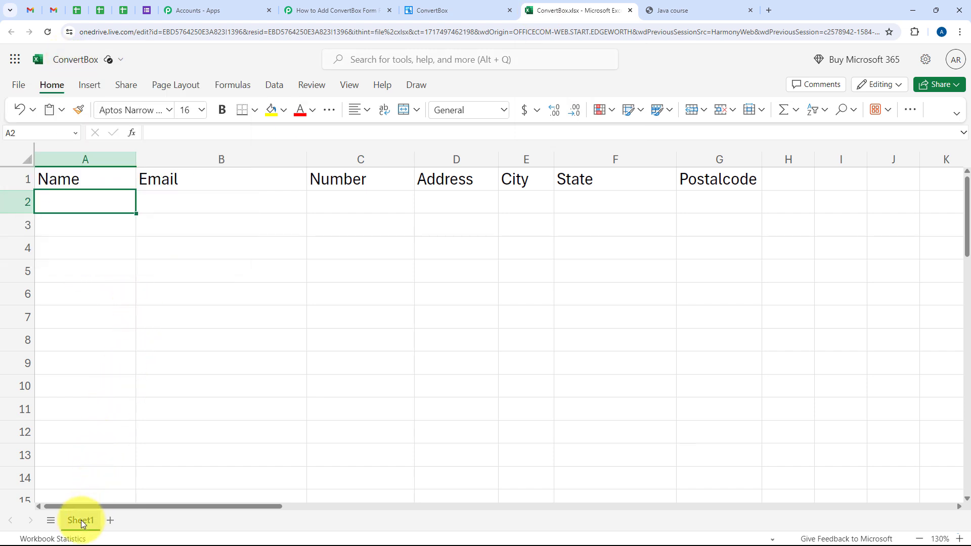
left_click(325, 8)
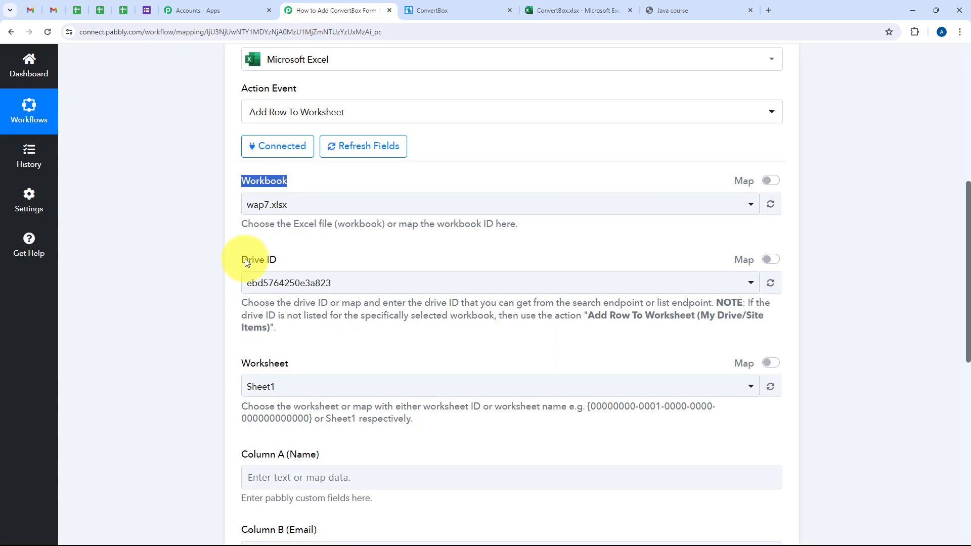
left_click(270, 212)
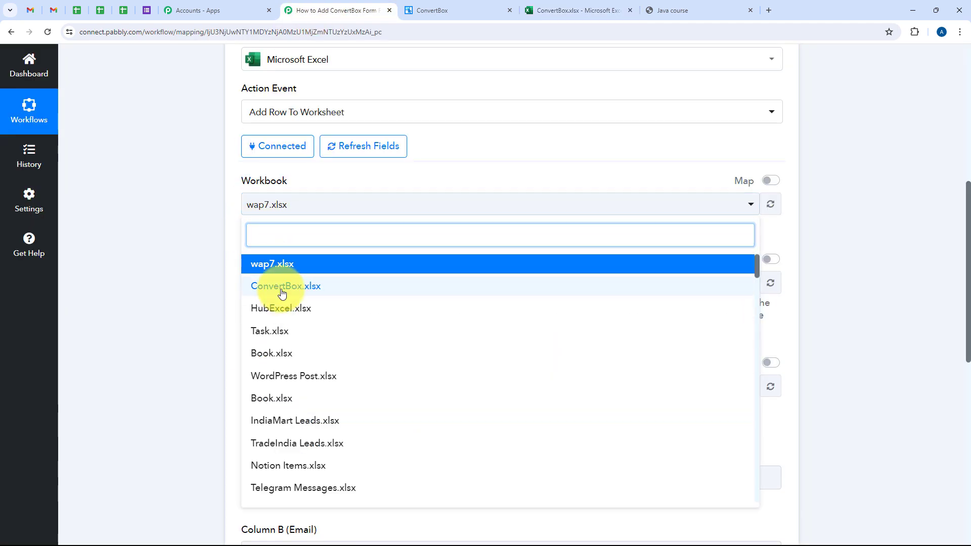
left_click(254, 285)
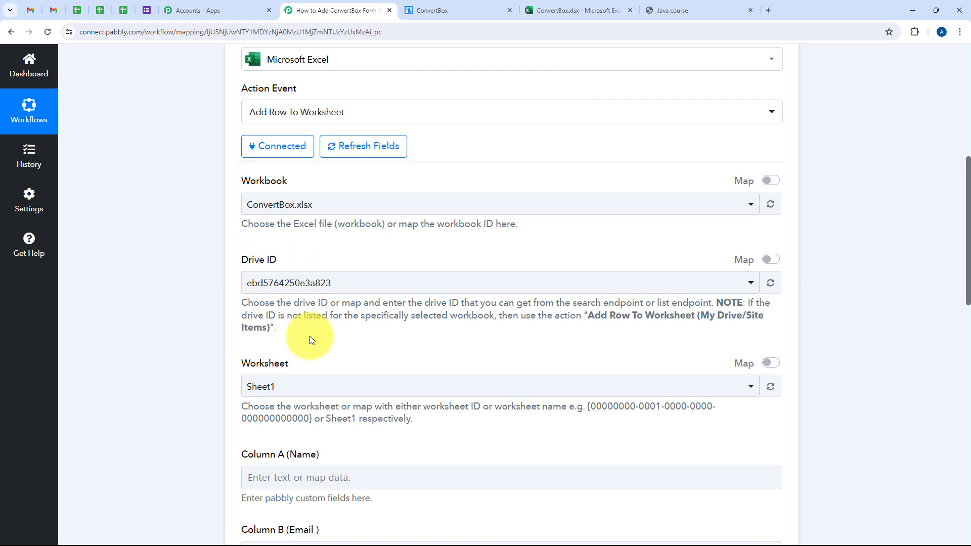
Step: Choose Sheet1 as the worksheet for the added row
scroll(311, 339, "down", 3)
scroll(312, 345, "down", 1)
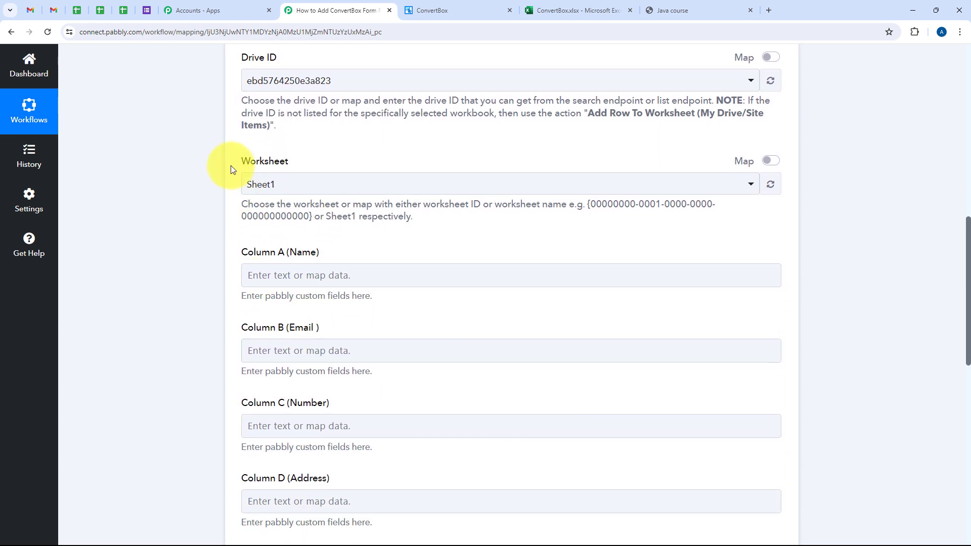
left_click(279, 184)
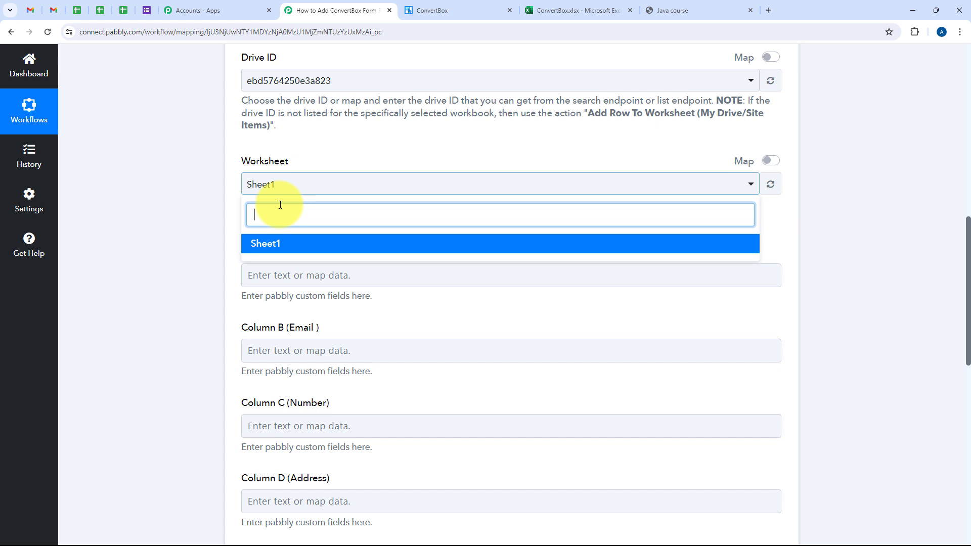
left_click(271, 242)
Step: Compare the action's column fields, from Name to Postalcode, with the header row of the ConvertBox workbook in Excel
scroll(217, 245, "down", 1)
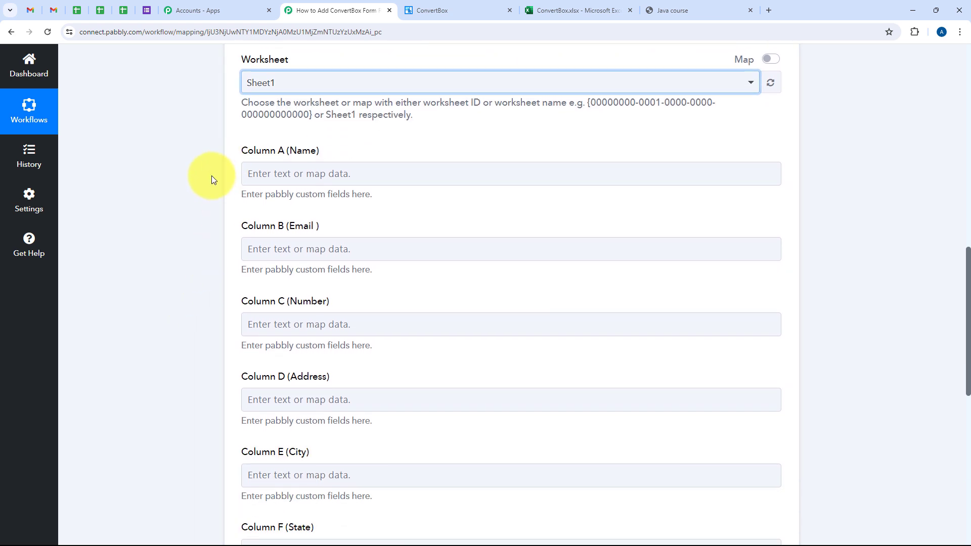
scroll(212, 175, "down", 2)
scroll(320, 432, "down", 1)
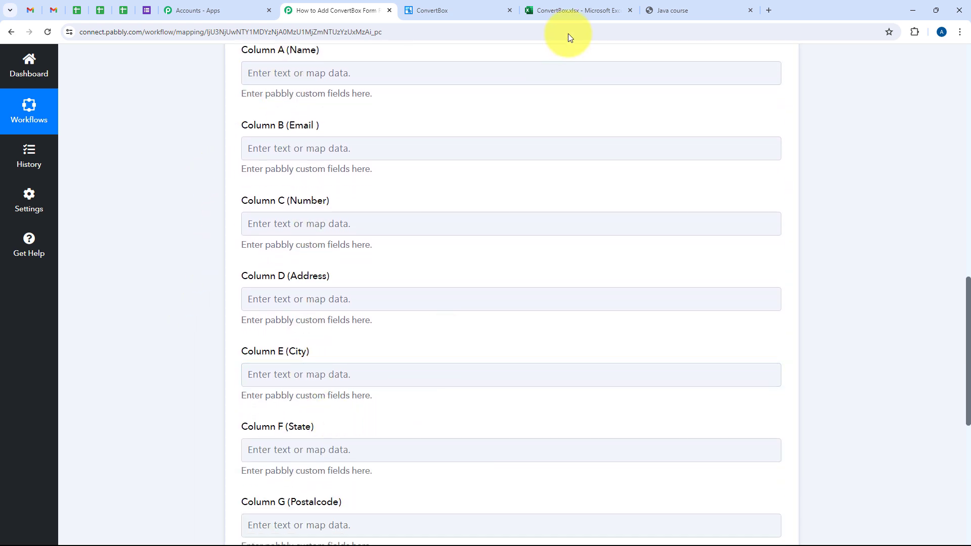
left_click(566, 8)
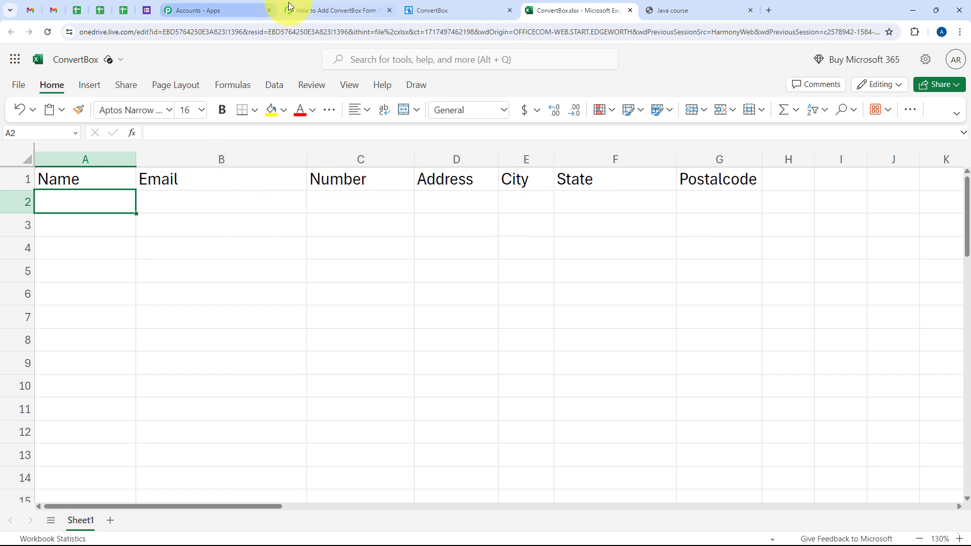
left_click(314, 10)
scroll(207, 257, "down", 3)
scroll(271, 313, "up", 2)
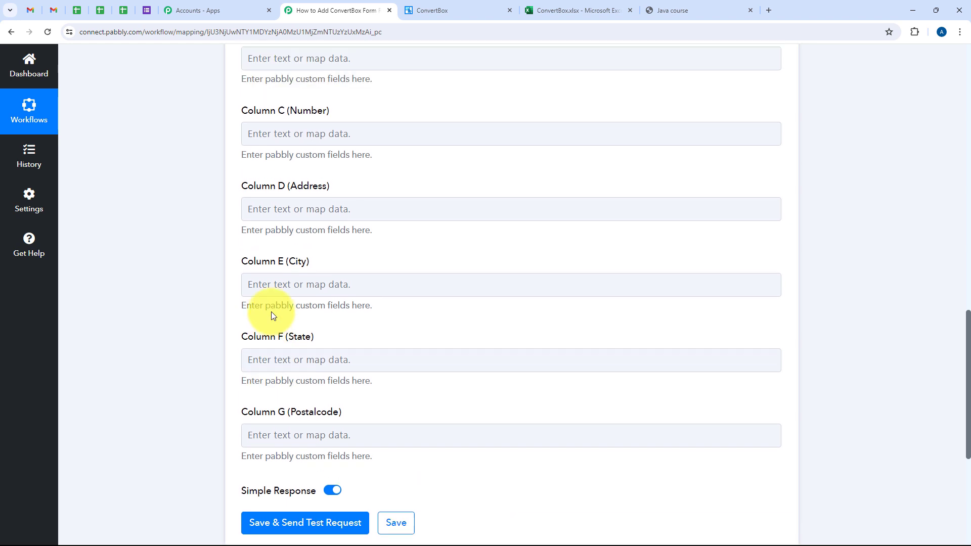
scroll(271, 312, "down", 1)
scroll(536, 270, "up", 6)
Step: Try the fixed text Demo in the Column A (Name) field and clear it again
left_click(292, 217)
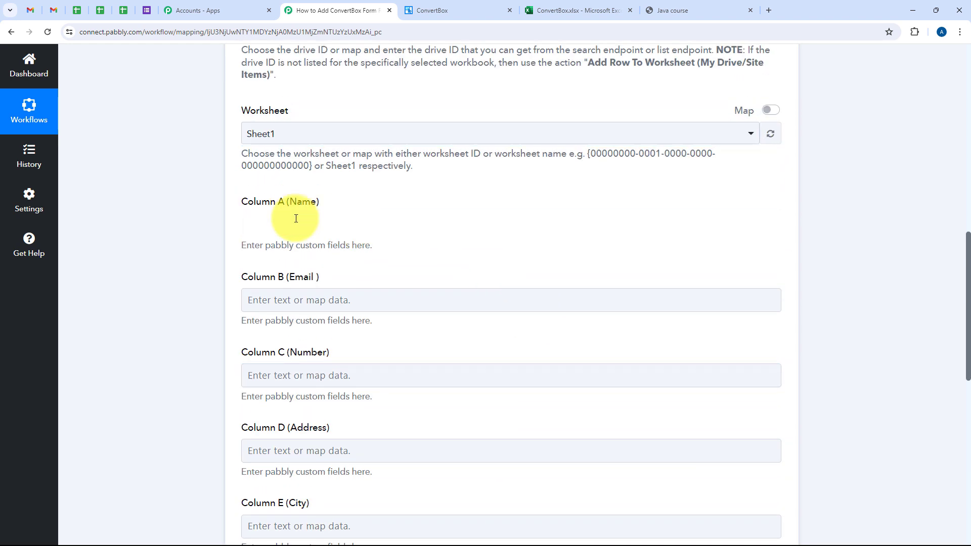
scroll(150, 274, "down", 2)
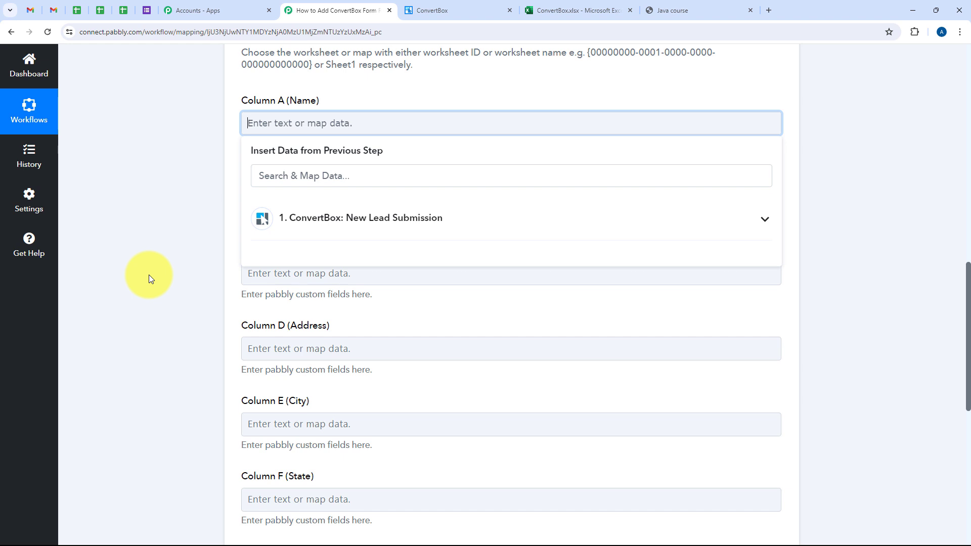
scroll(148, 275, "up", 1)
left_click(149, 274)
left_click(266, 175)
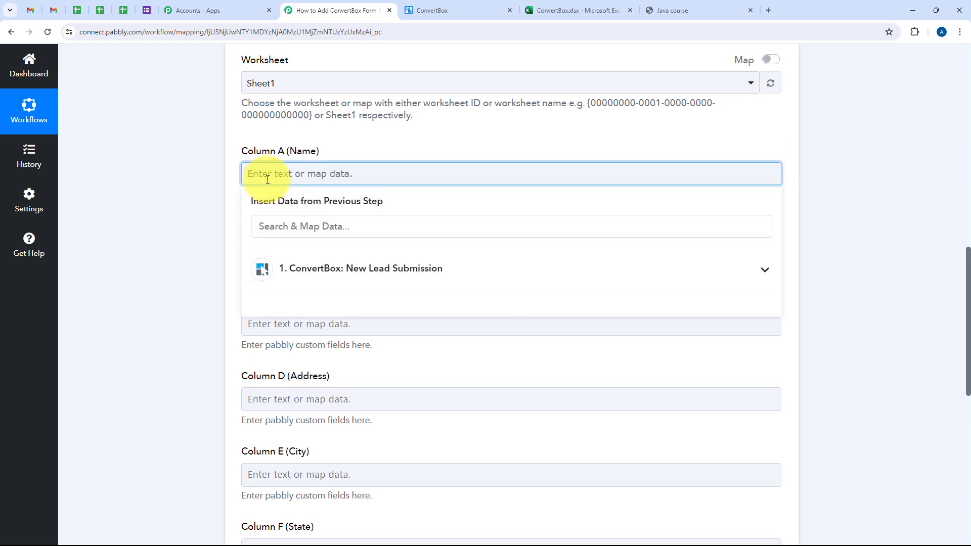
type("Demo")
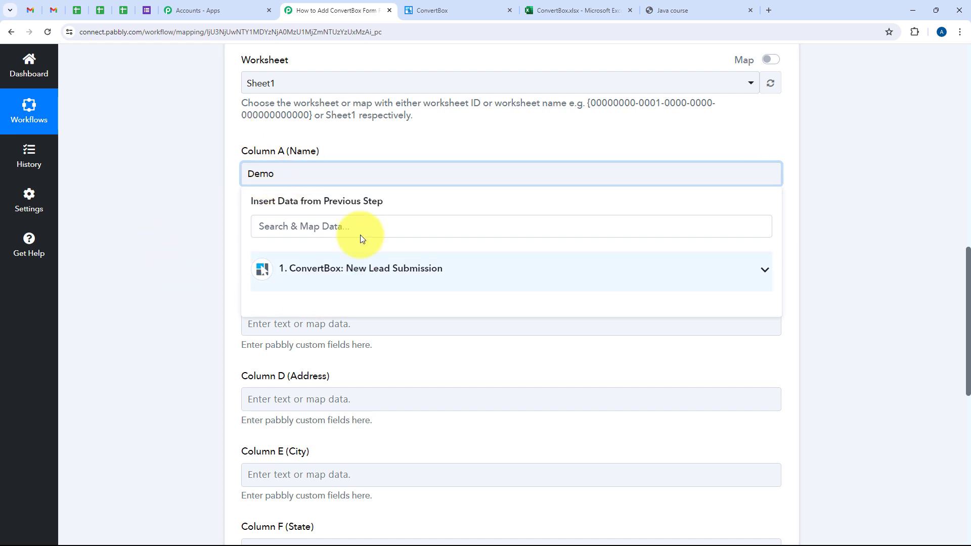
left_click(227, 195)
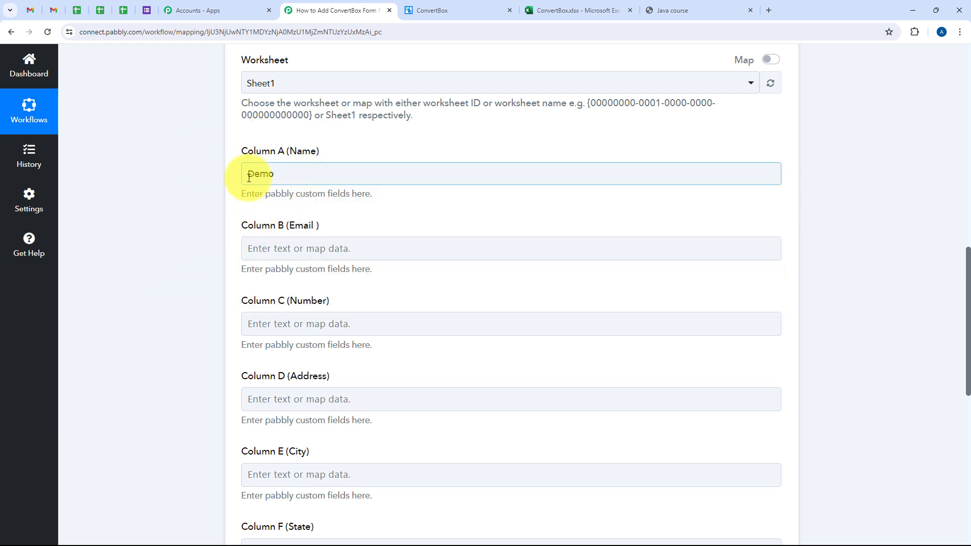
left_click_drag(245, 173, 308, 186)
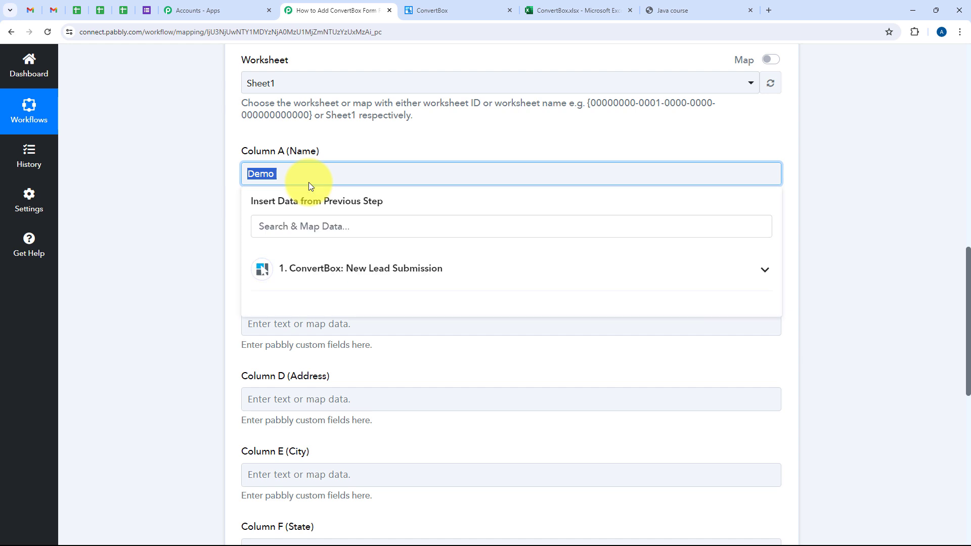
key("BackSpace")
Step: Map the Column A (Name) field to First Name followed by Last Name from the ConvertBox lead submission
left_click(339, 268)
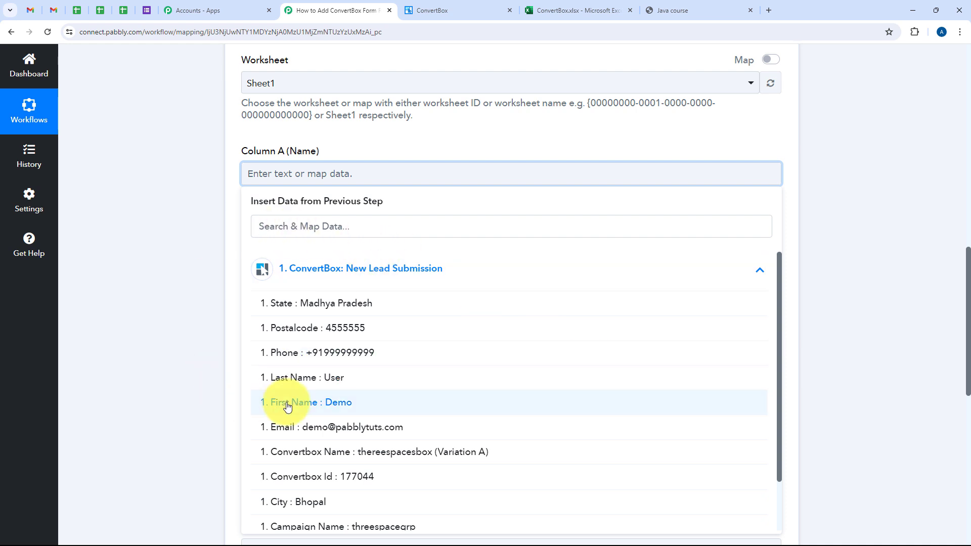
left_click(264, 226)
type("n")
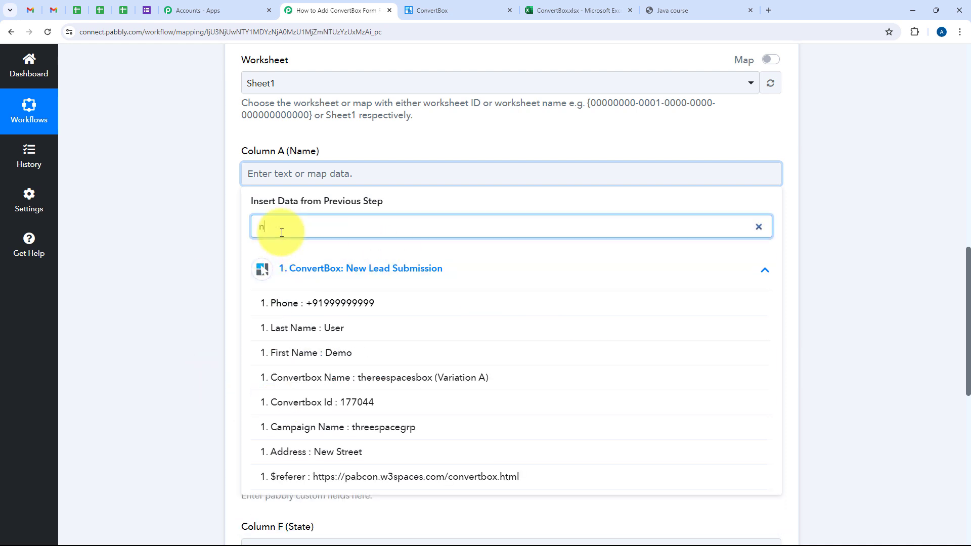
type("ame")
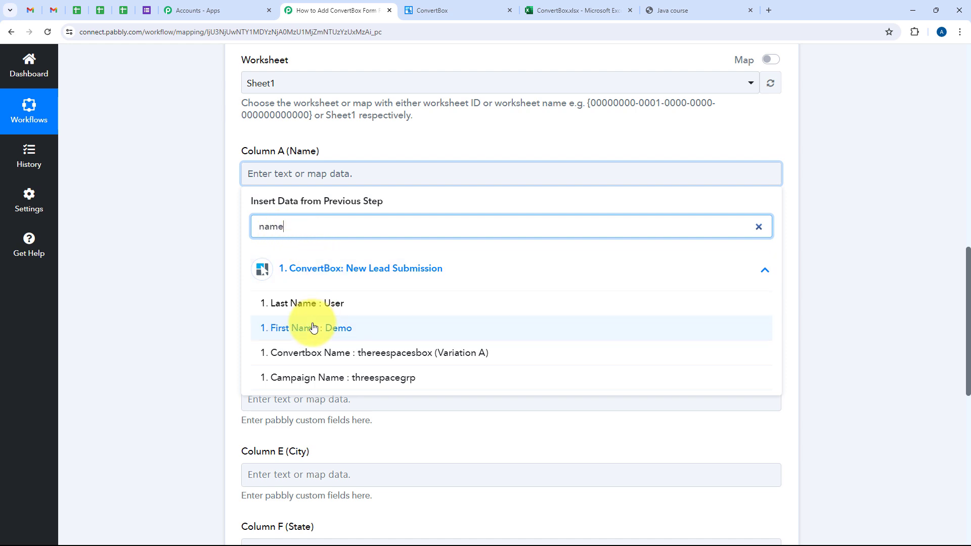
left_click(311, 329)
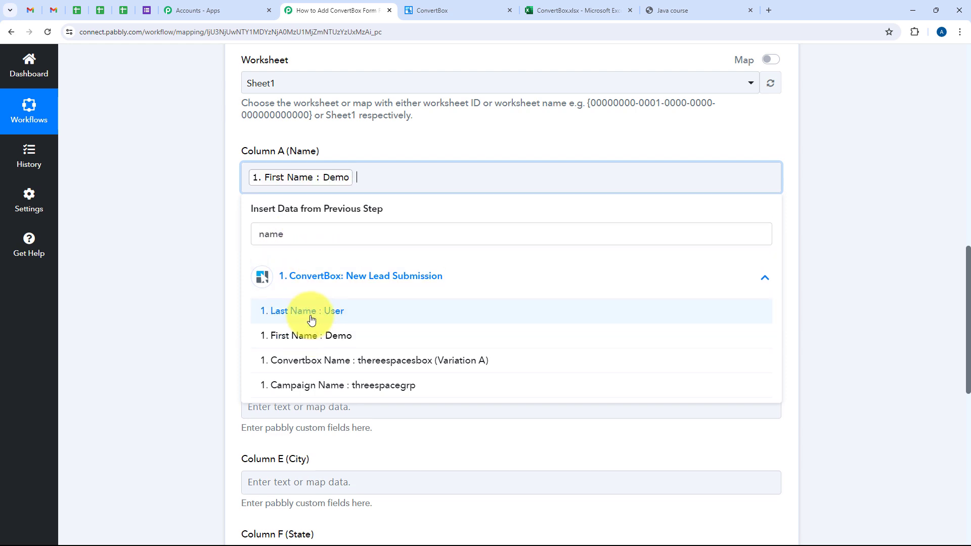
left_click(311, 317)
left_click(188, 245)
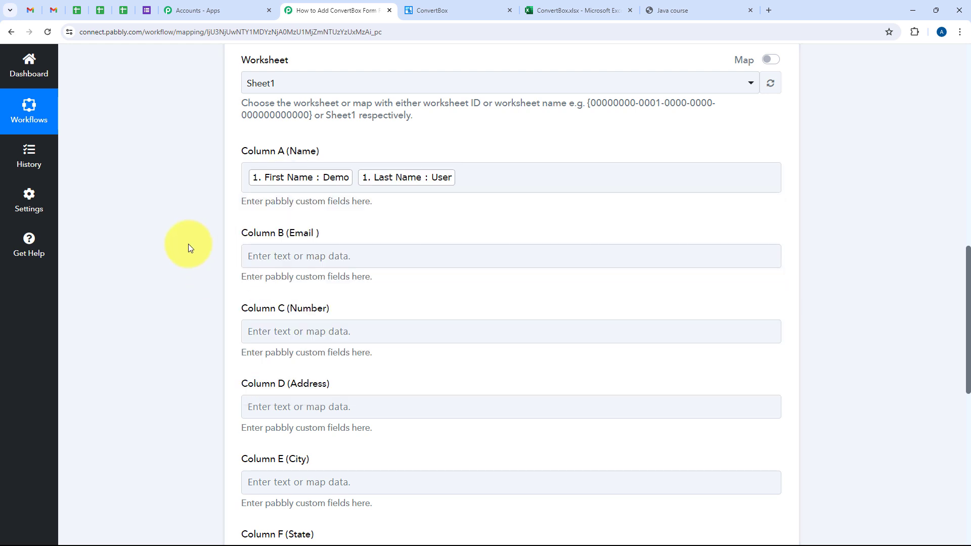
Step: Map the Column B (Email) field to the Email value from the ConvertBox lead submission
scroll(188, 245, "down", 1)
scroll(188, 247, "down", 1)
left_click(286, 159)
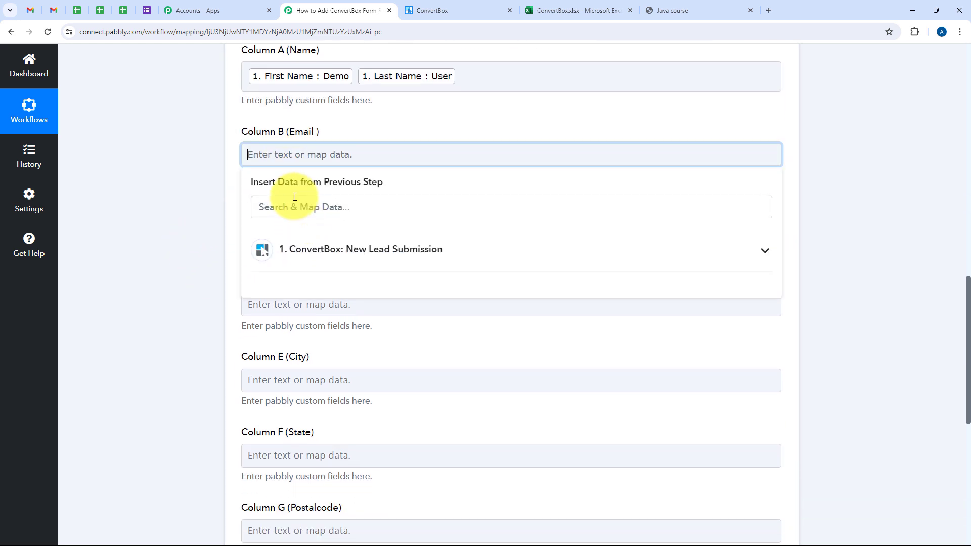
type("Email")
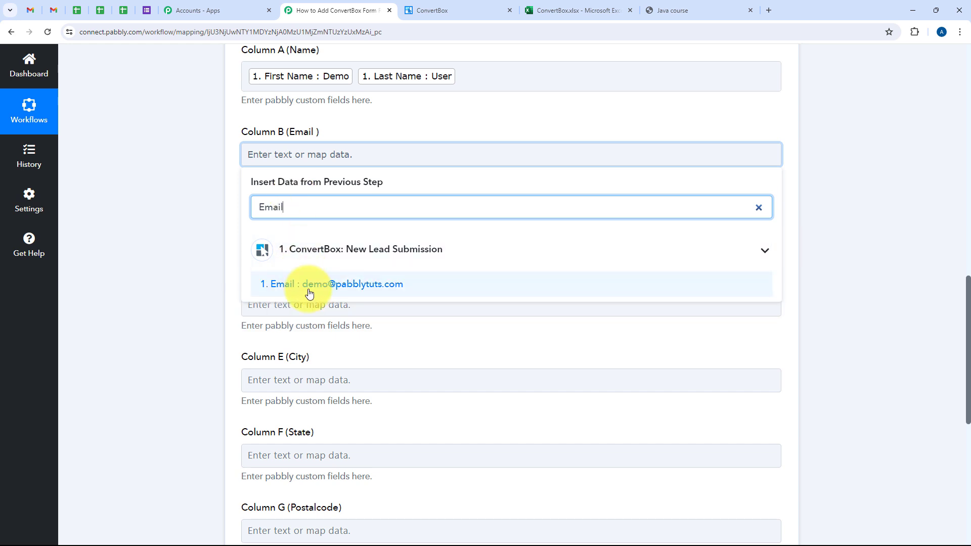
left_click(309, 285)
left_click(160, 262)
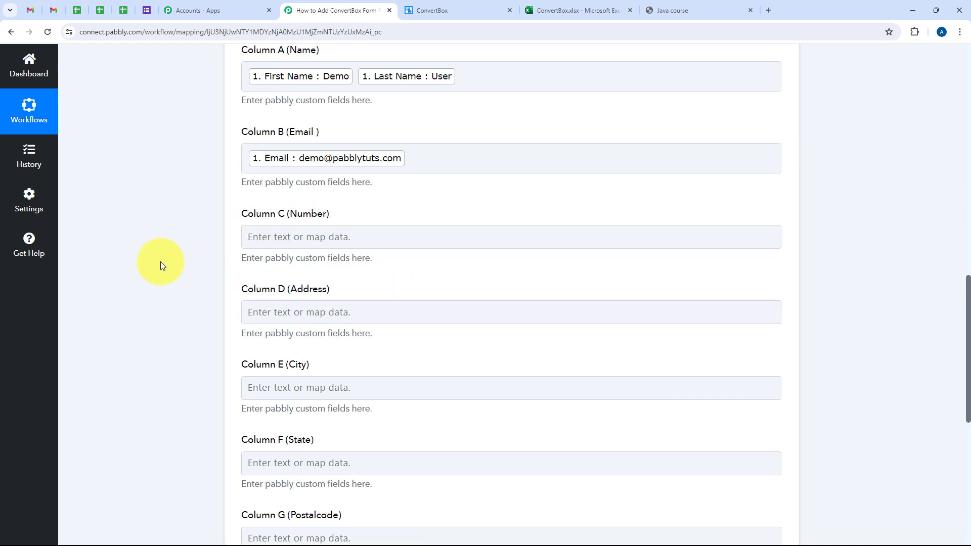
Step: Map the Column C (Number) field to the Phone value from the ConvertBox lead submission
scroll(160, 262, "down", 1)
scroll(163, 262, "down", 1)
left_click(257, 140)
left_click(295, 194)
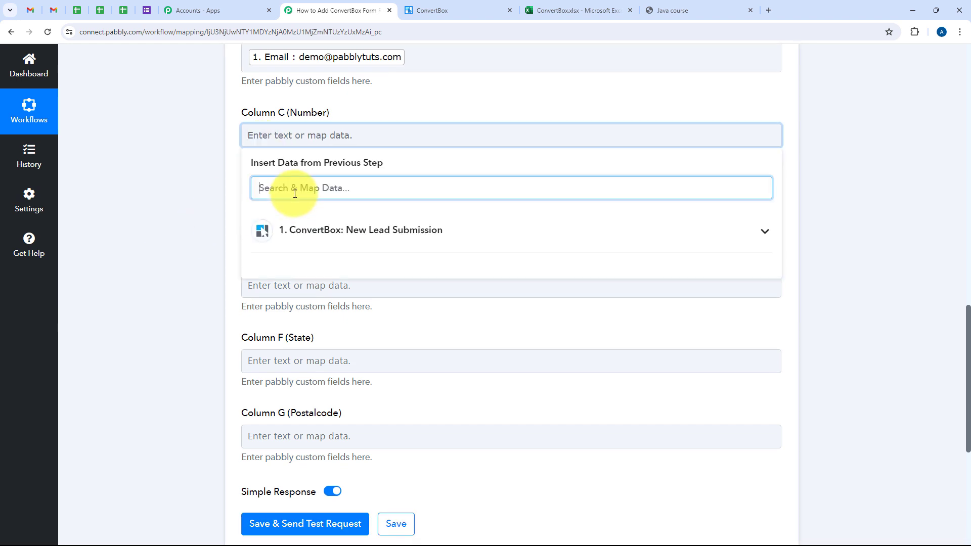
type("Pho")
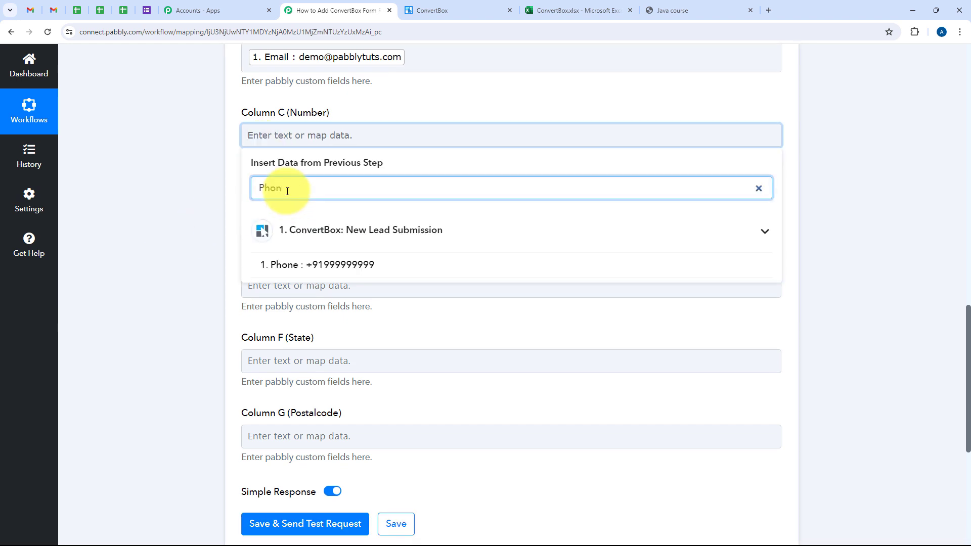
type("n")
left_click(313, 264)
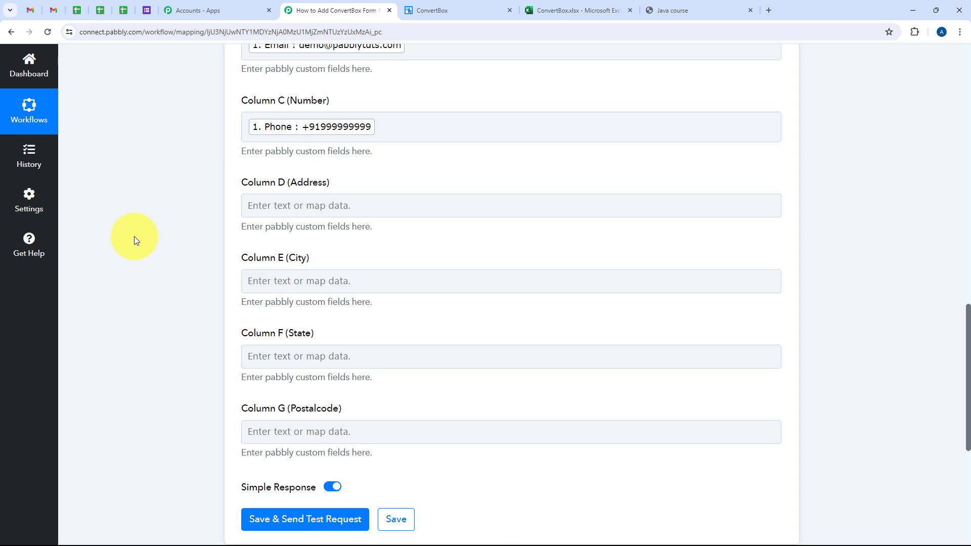
Step: Map the Column D (Address) field to the Address value from the ConvertBox lead submission
scroll(135, 240, "down", 2)
left_click(262, 114)
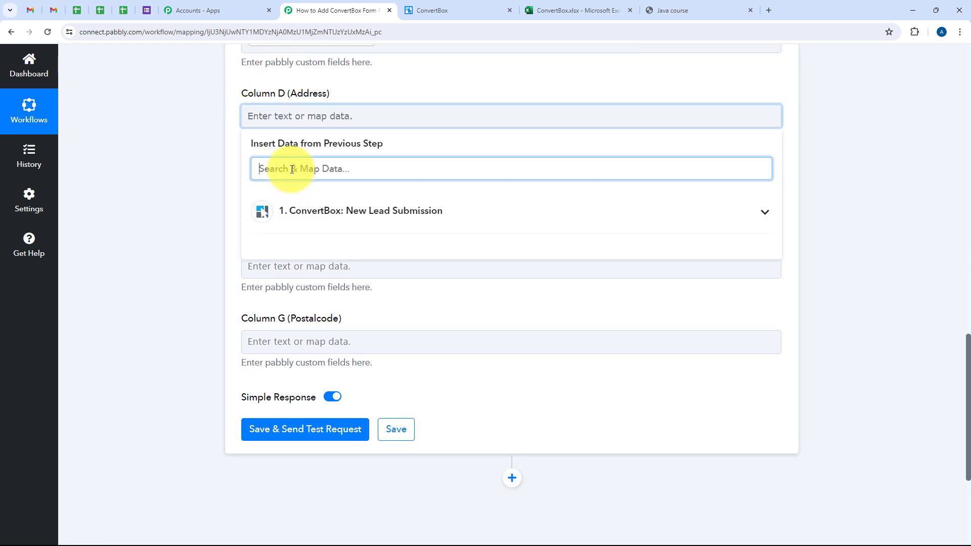
type("Add")
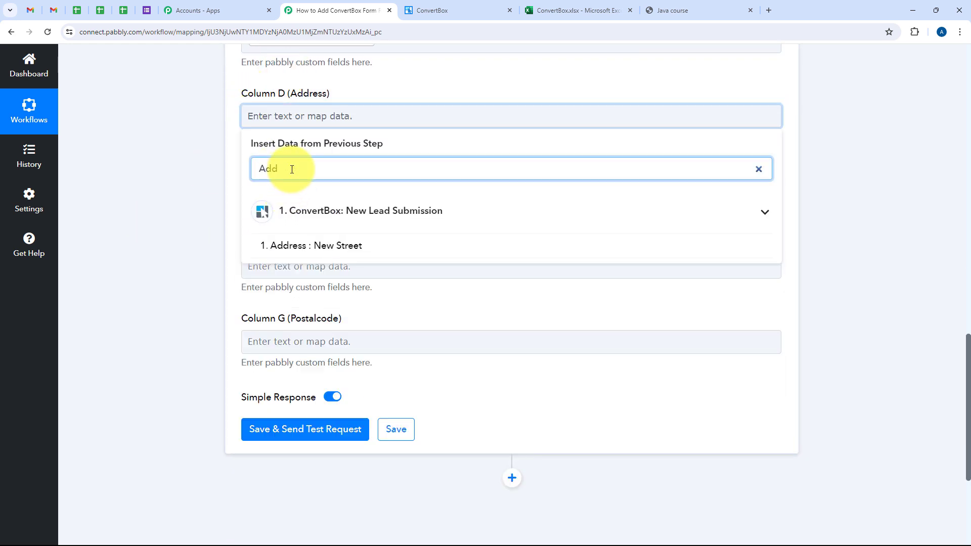
left_click(399, 253)
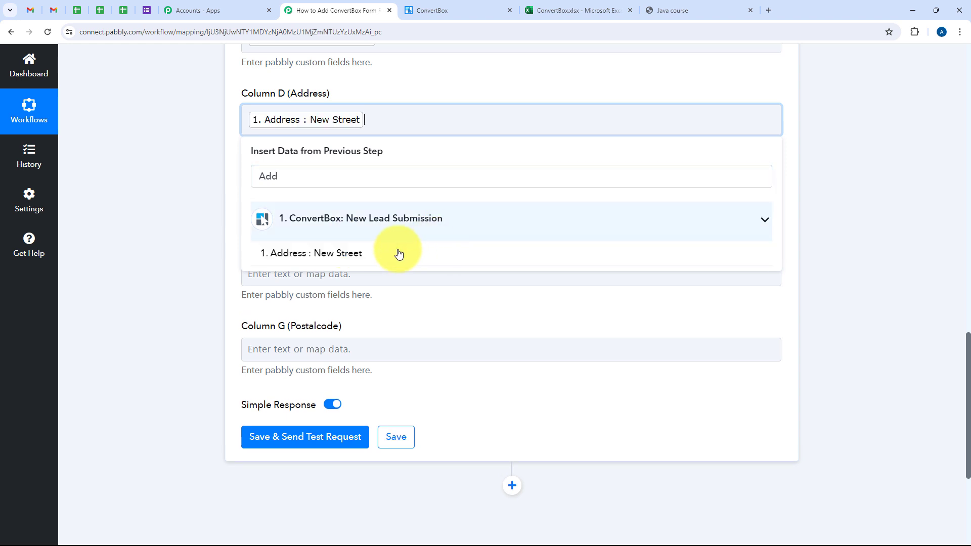
left_click(157, 196)
Step: Map the Column E (City) field to the City value from the ConvertBox lead submission
scroll(157, 196, "down", 1)
left_click(283, 152)
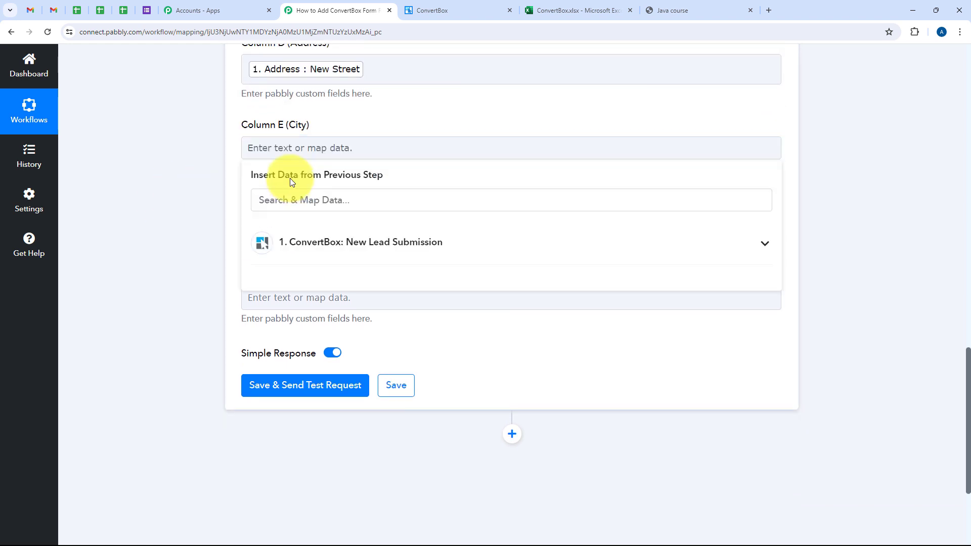
left_click(291, 192)
type("City")
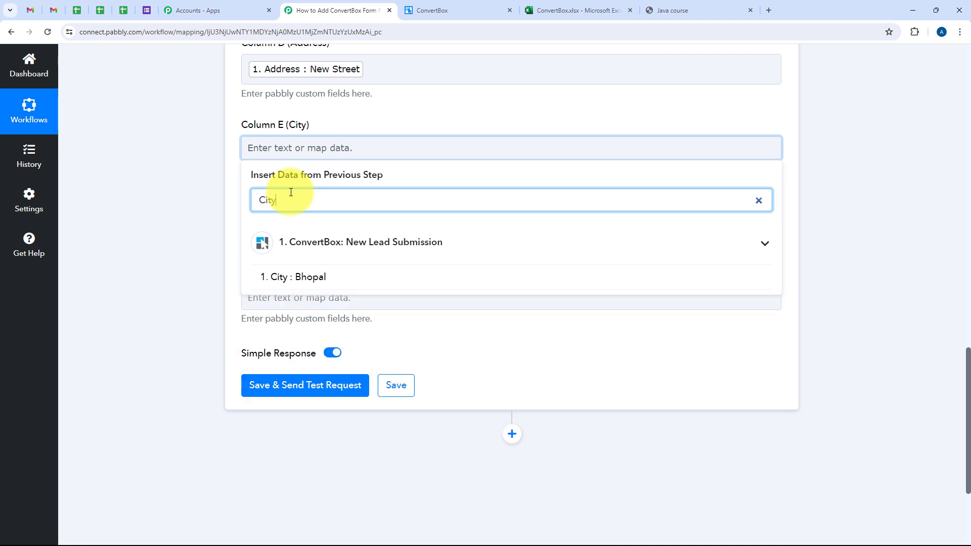
left_click(342, 275)
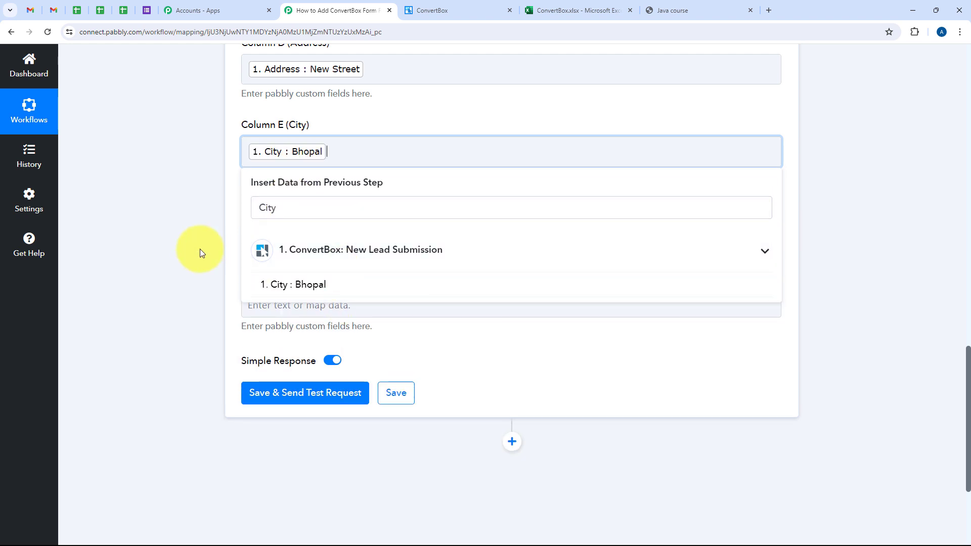
left_click(200, 250)
Step: Map the Column F (State) field to the State value from the ConvertBox lead submission
left_click(265, 231)
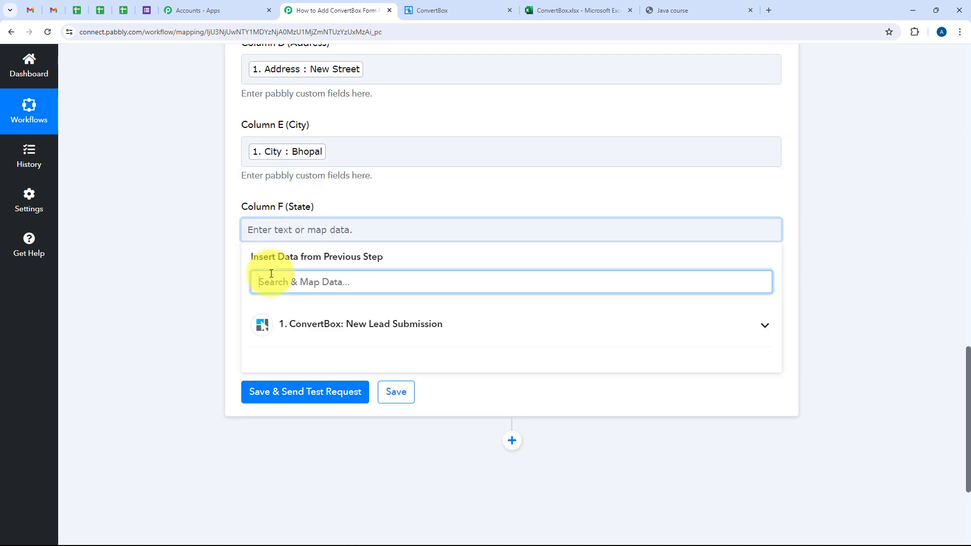
type("State")
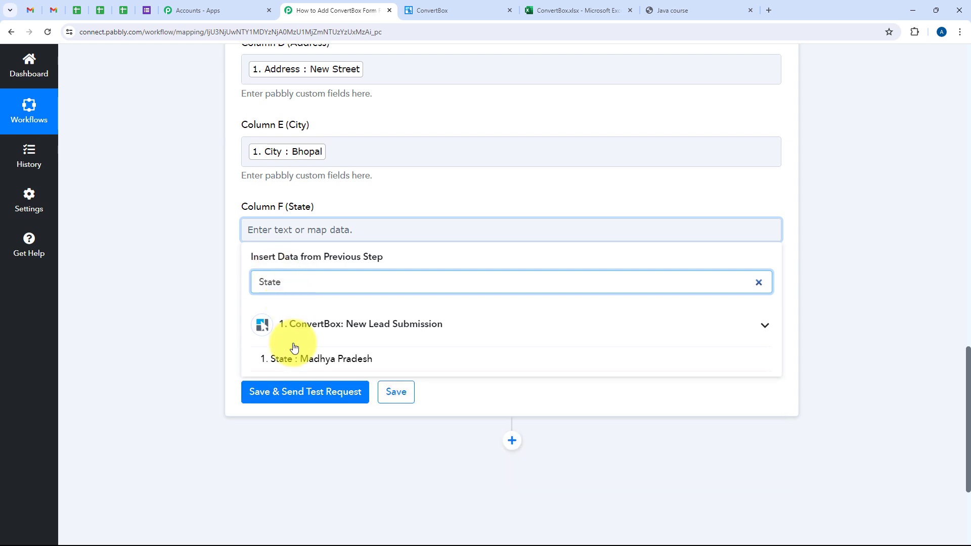
left_click(307, 360)
left_click(183, 324)
Step: Map the Column G (Postalcode) field to the Postalcode value from the ConvertBox lead submission
scroll(181, 321, "down", 2)
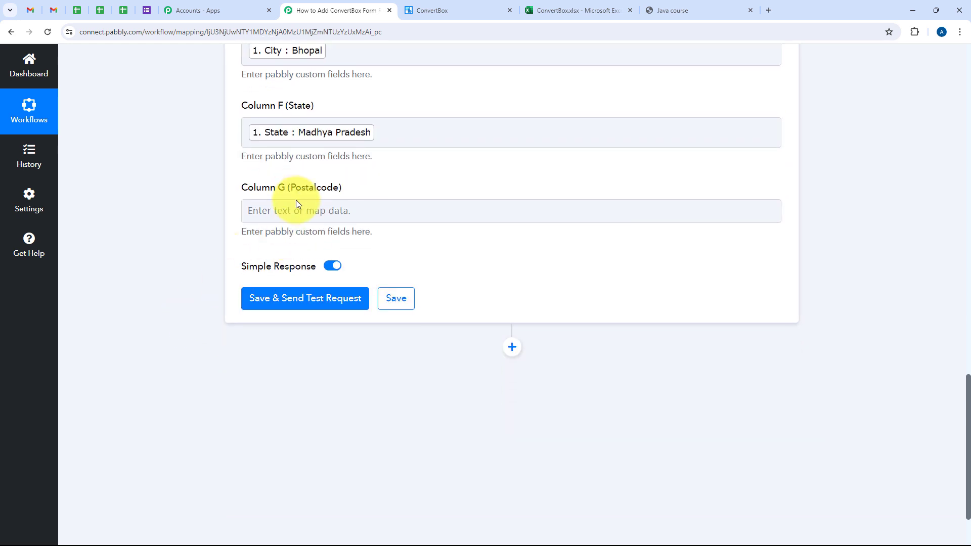
left_click(303, 211)
left_click(305, 268)
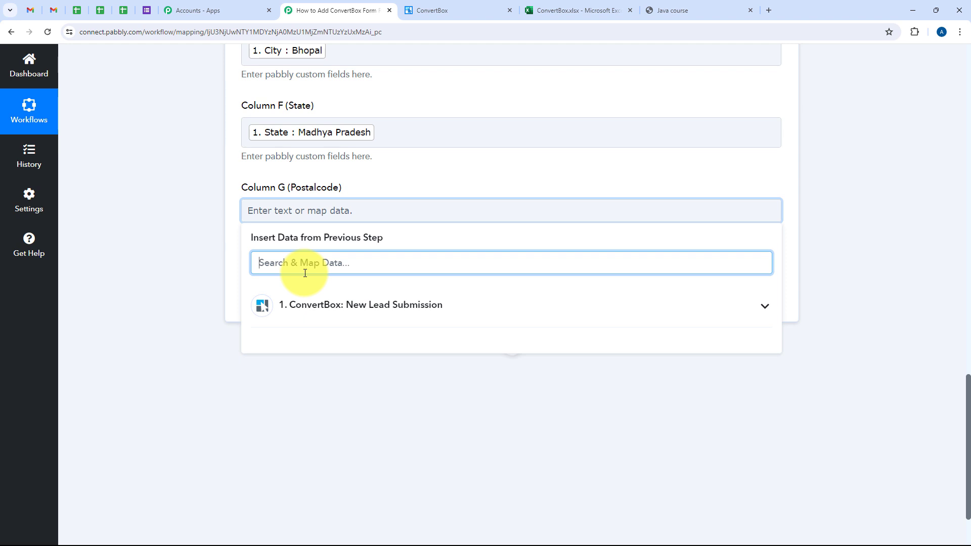
type("Code")
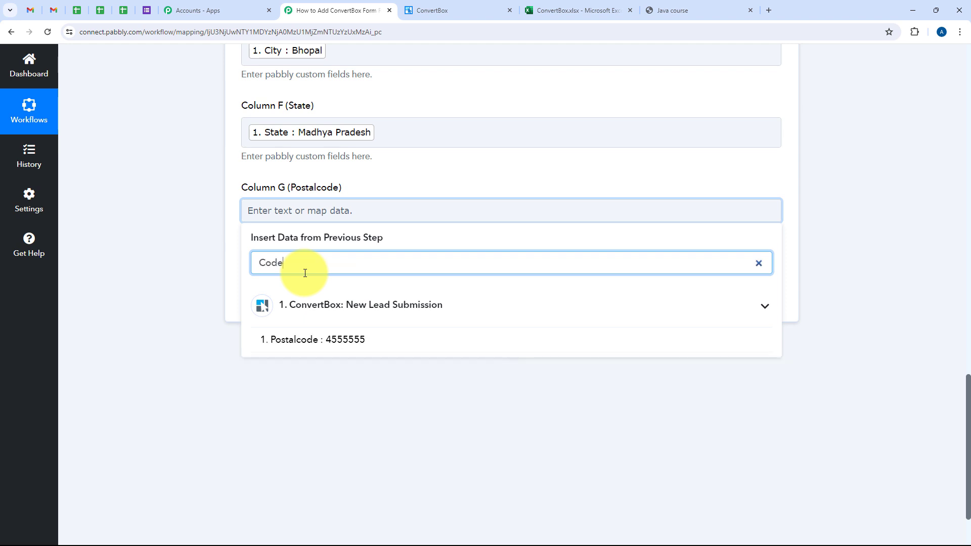
left_click(305, 340)
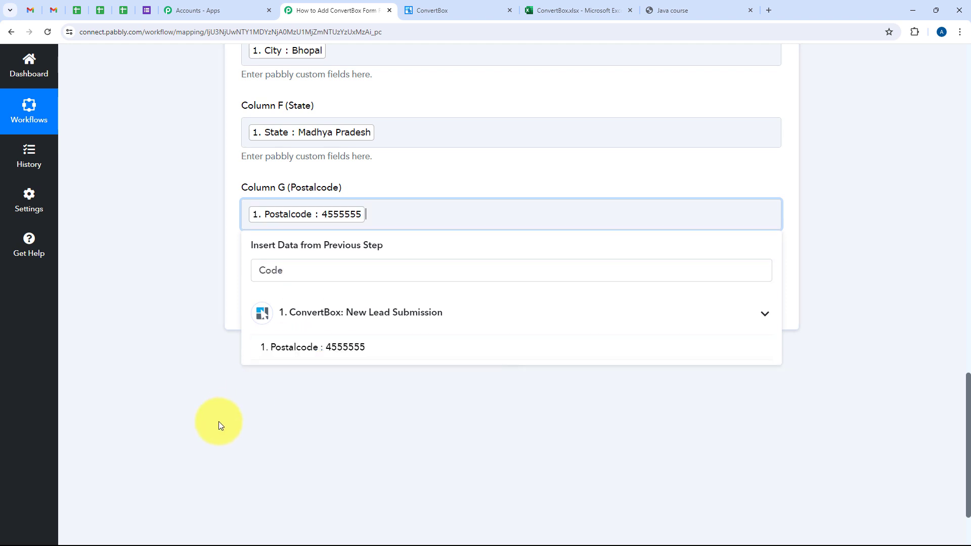
left_click(199, 422)
Step: Review the mapped columns, save the action with a test request, and look through the response received
scroll(197, 422, "up", 6)
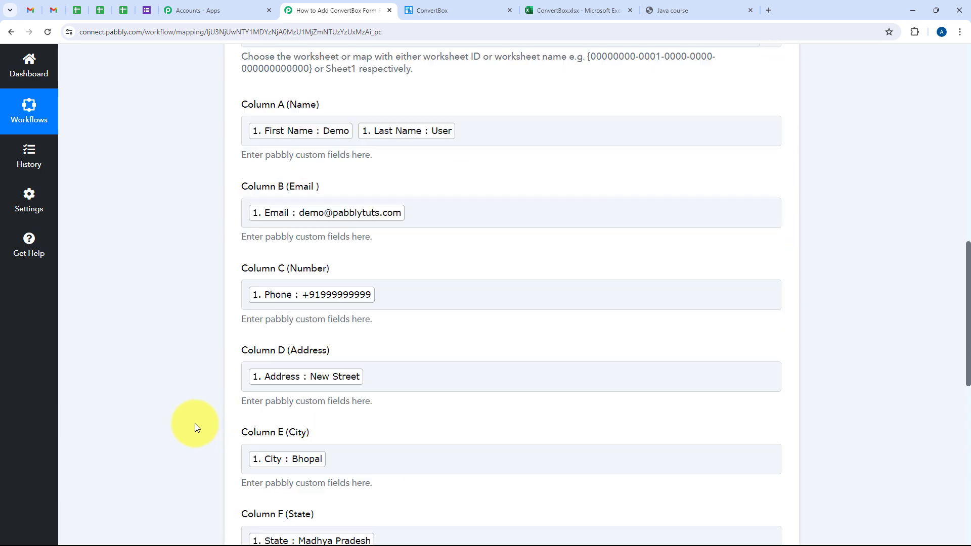
scroll(195, 423, "down", 7)
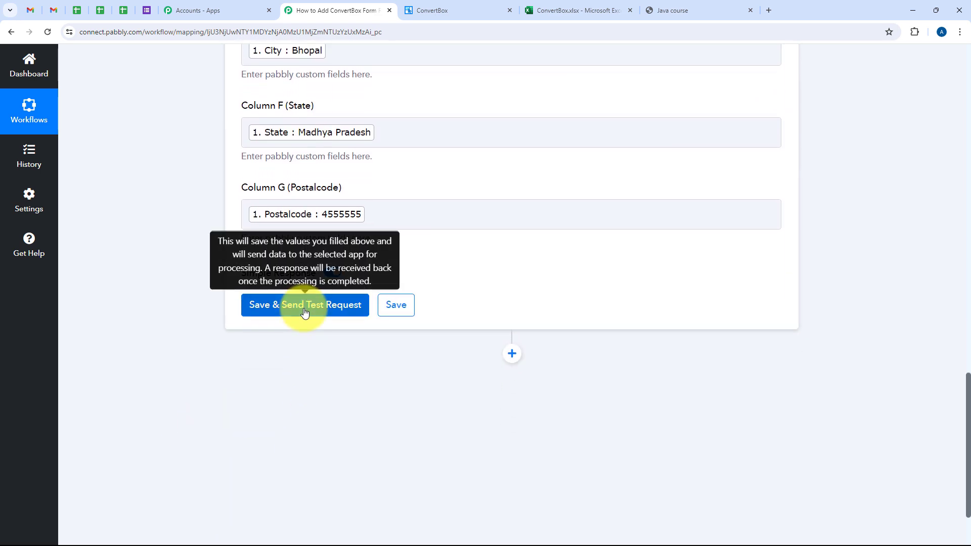
left_click(305, 306)
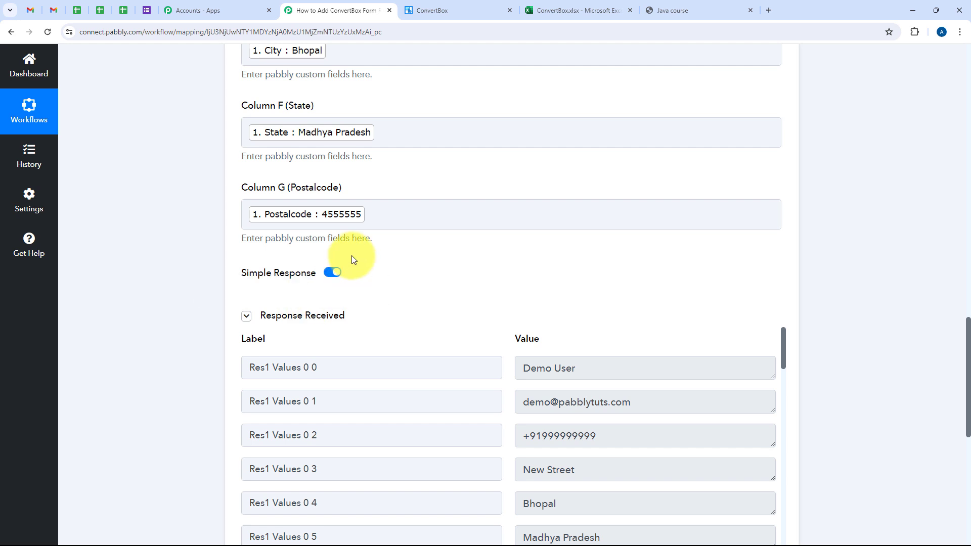
scroll(352, 259, "down", 4)
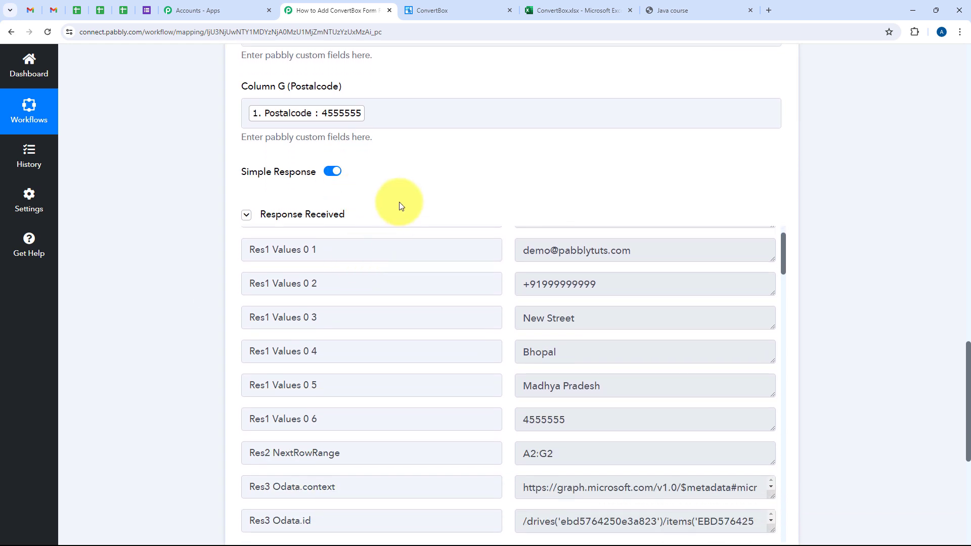
scroll(463, 158, "down", 1)
scroll(455, 233, "up", 1)
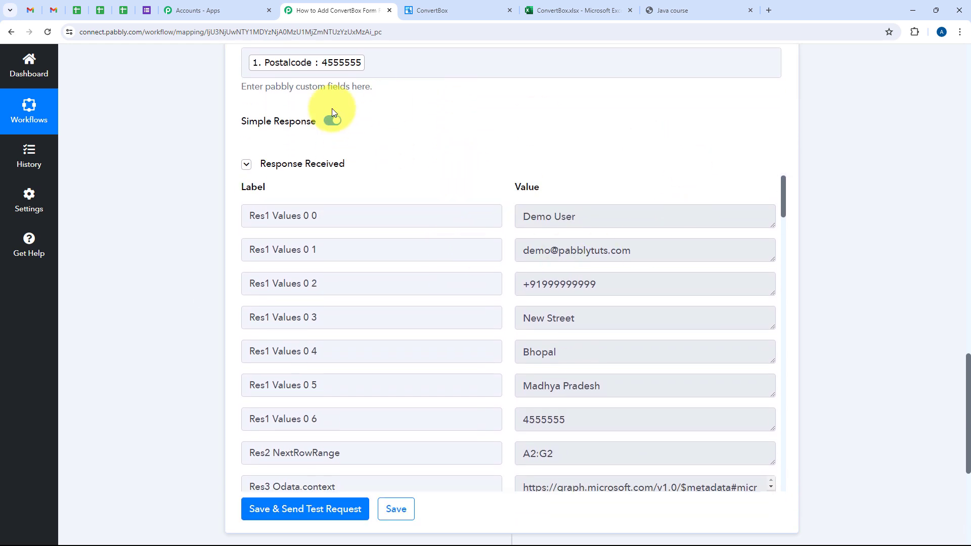
scroll(394, 291, "down", 2)
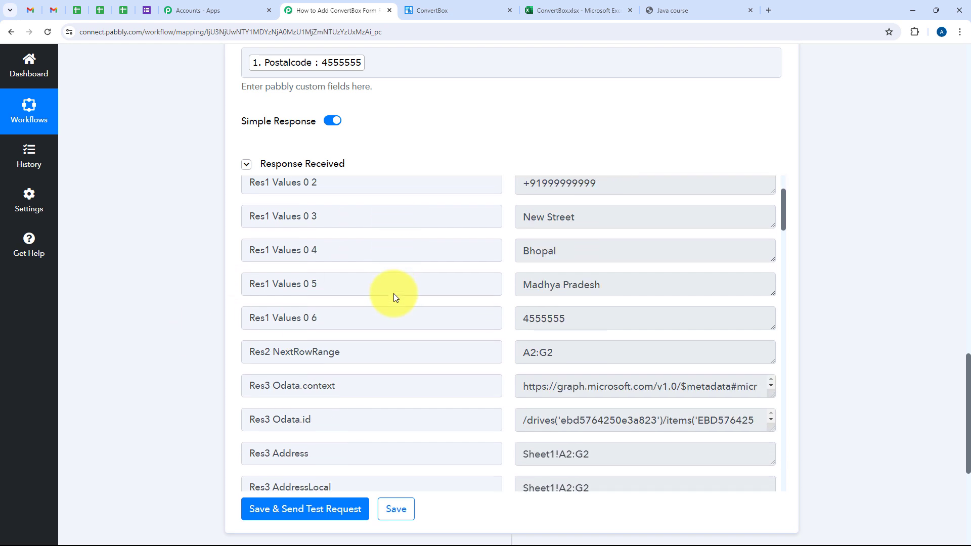
scroll(393, 291, "up", 2)
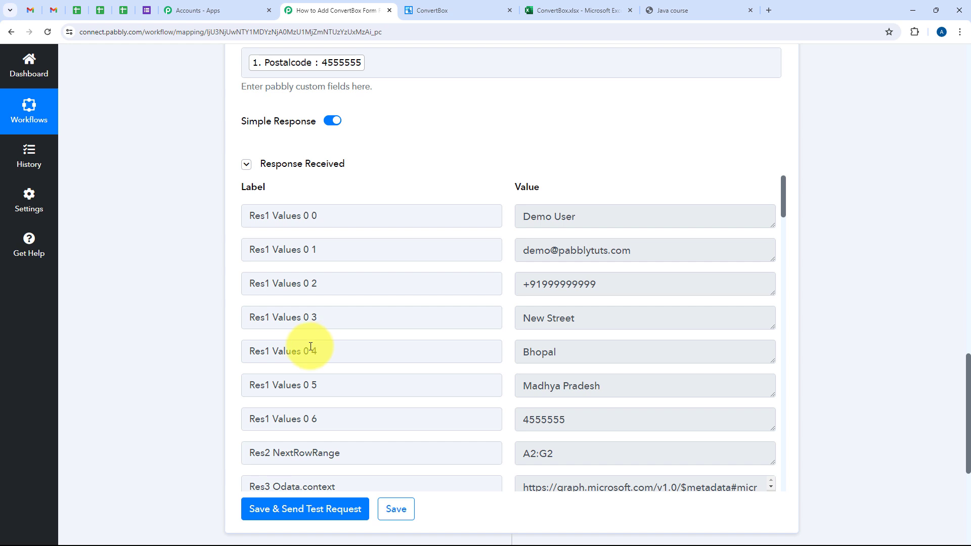
Step: Check row 2 of the ConvertBox workbook in Excel, from Name to Postalcode, and return to the Pabbly Connect workflow
left_click(578, 10)
left_click(326, 325)
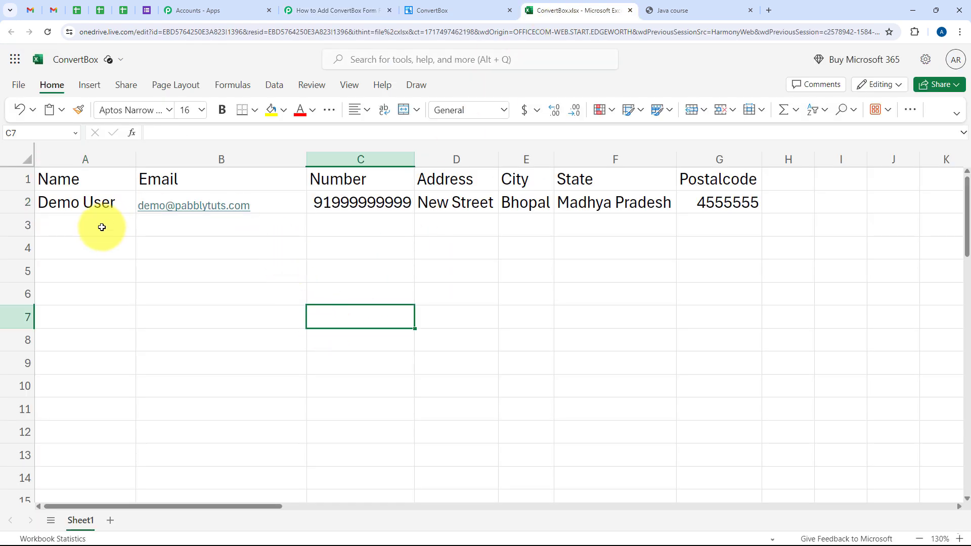
left_click(96, 229)
left_click(86, 206)
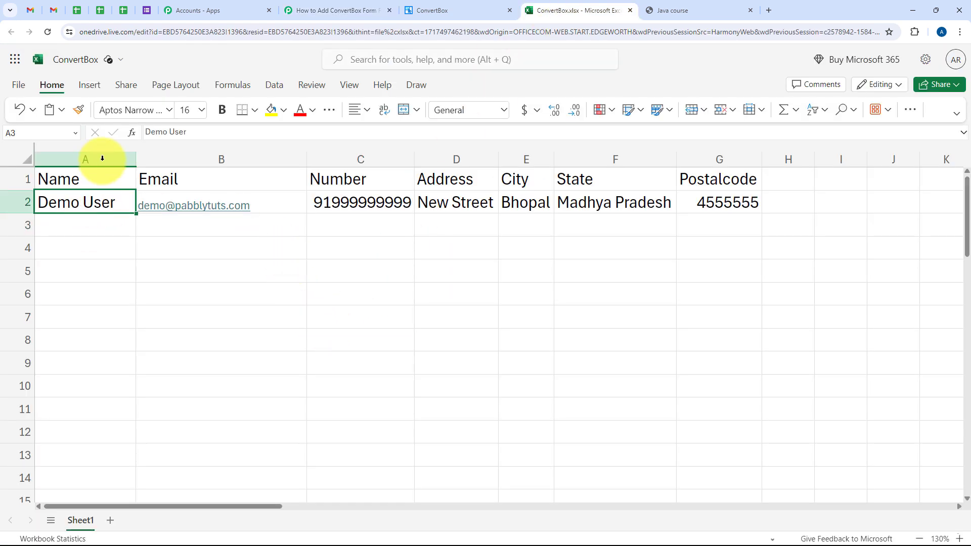
left_click(299, 205)
left_click(341, 208)
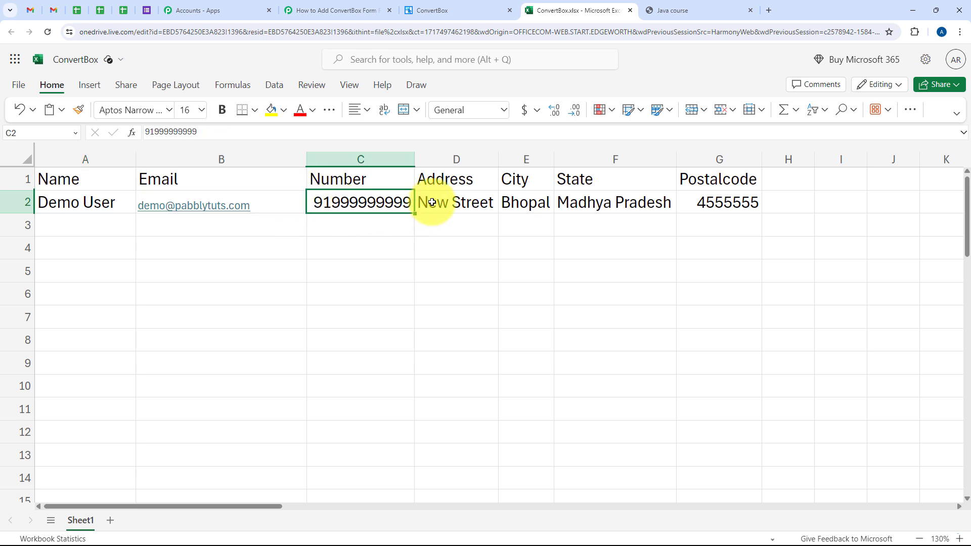
left_click(428, 206)
left_click(529, 215)
left_click(585, 209)
left_click(727, 206)
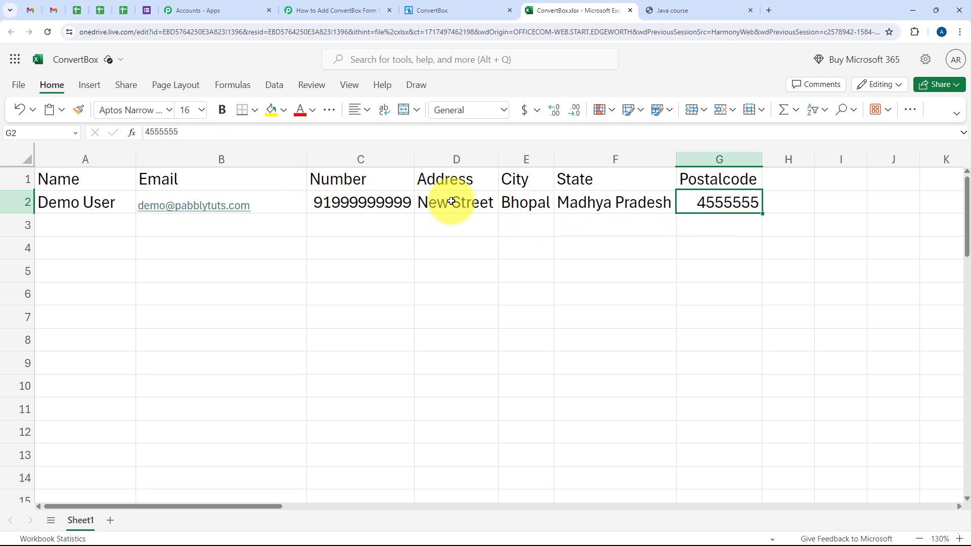
left_click(328, 10)
scroll(155, 262, "up", 15)
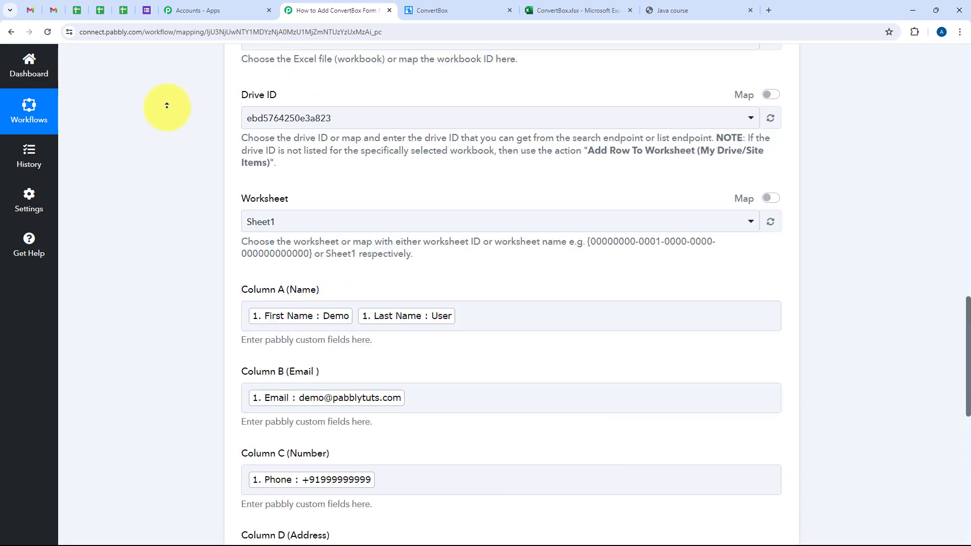
Step: Collapse the Microsoft Excel action step, and enter the test lead's first and last name in the ConvertBox form on the web page
left_click(424, 356)
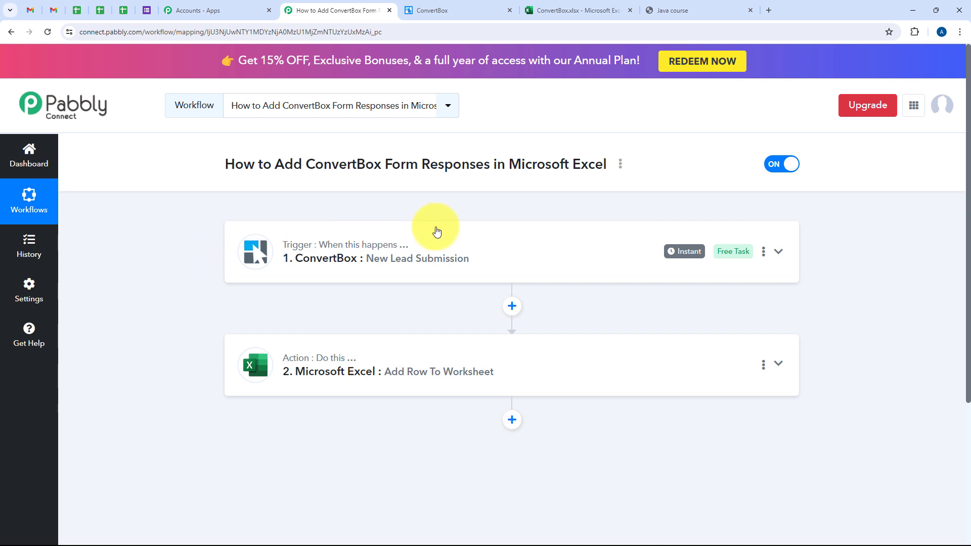
left_click(662, 12)
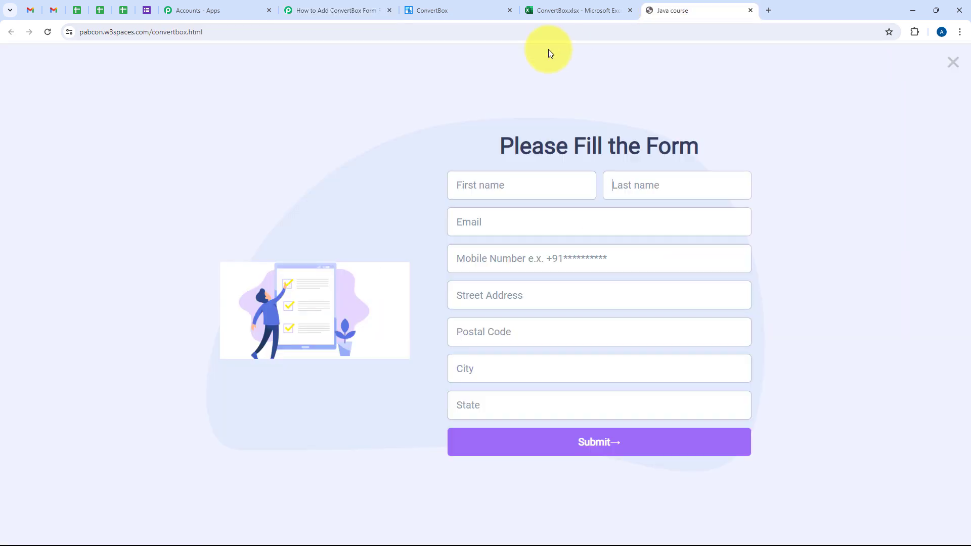
left_click(538, 187)
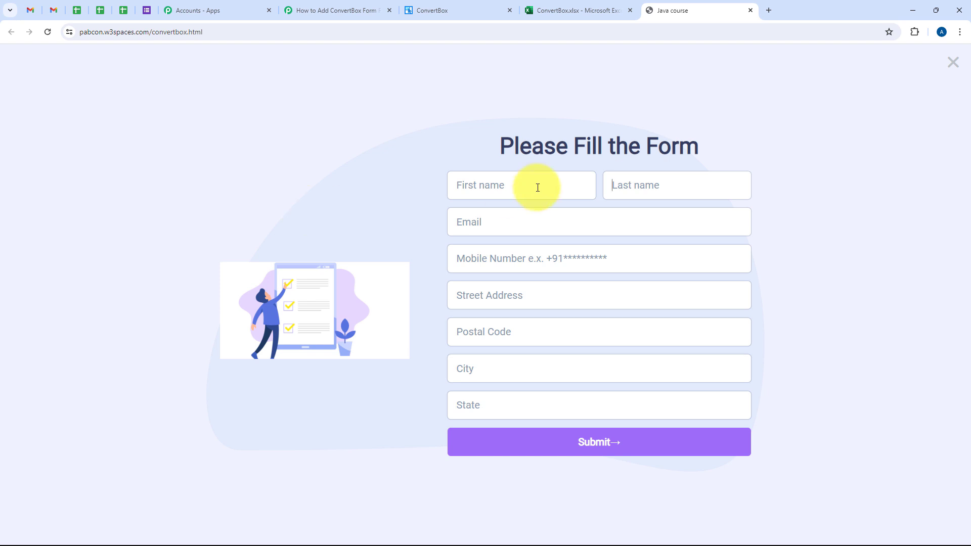
type("Test")
left_click(624, 185)
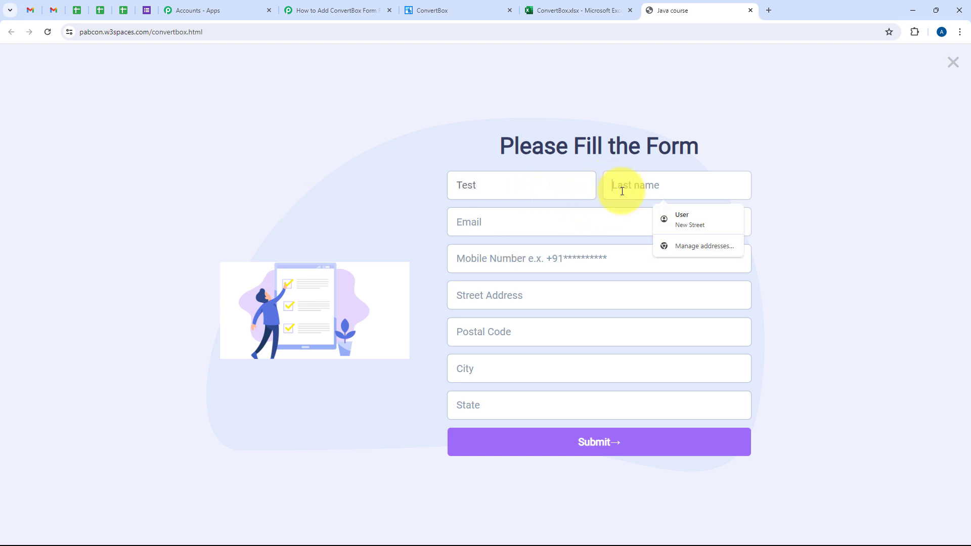
type("User")
Step: Fill in the test lead's email and mobile number, including the +91 country code
left_click(516, 226)
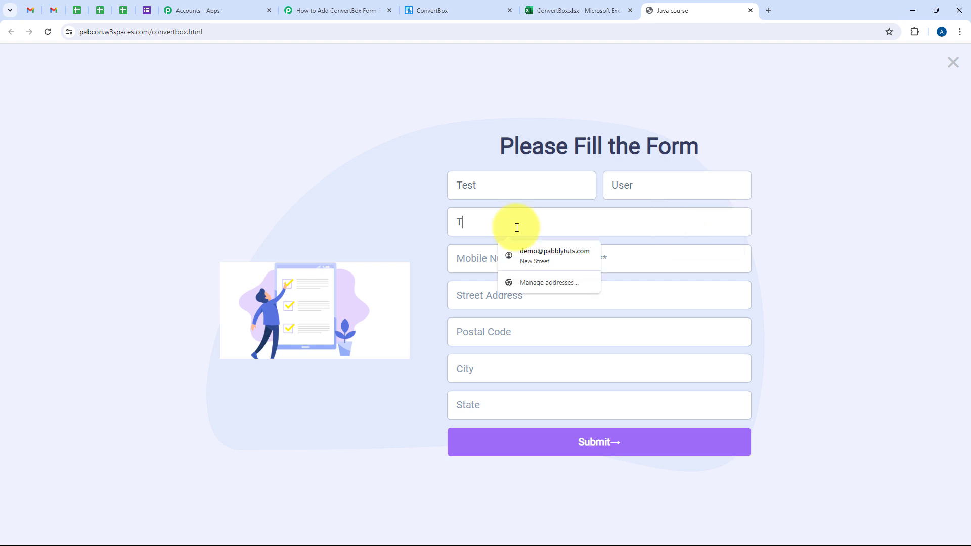
left_click(488, 271)
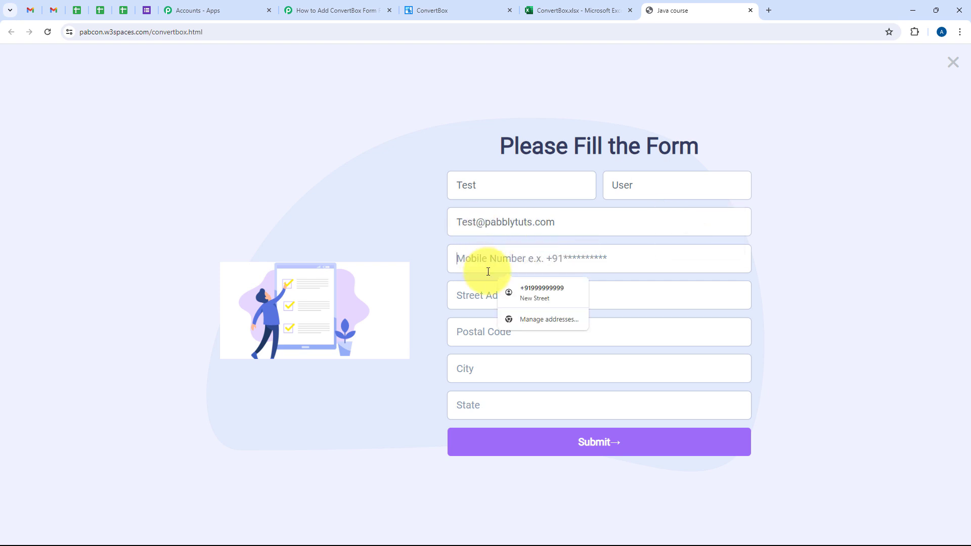
type("+918888888888")
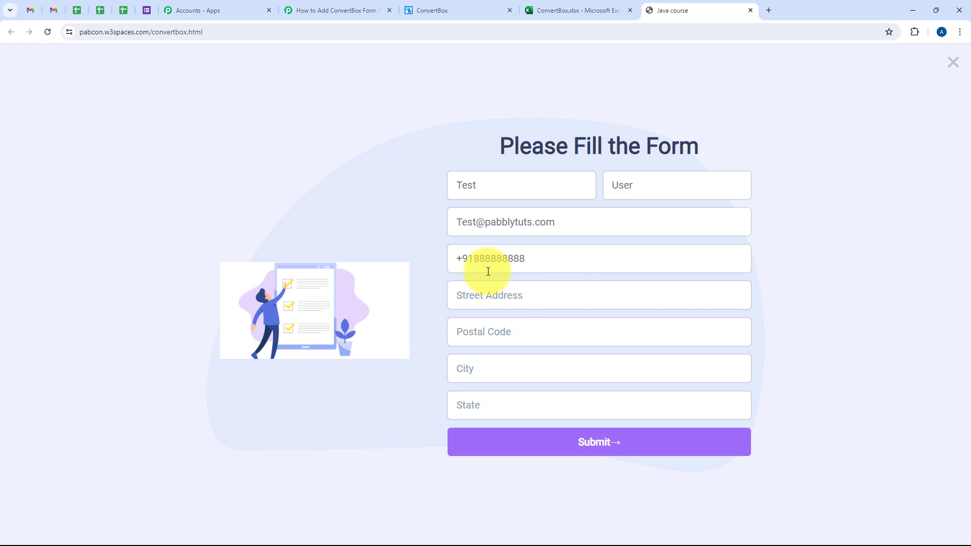
Step: Fill in the test lead's street address and postal code in the form
left_click(506, 304)
type("Old Street")
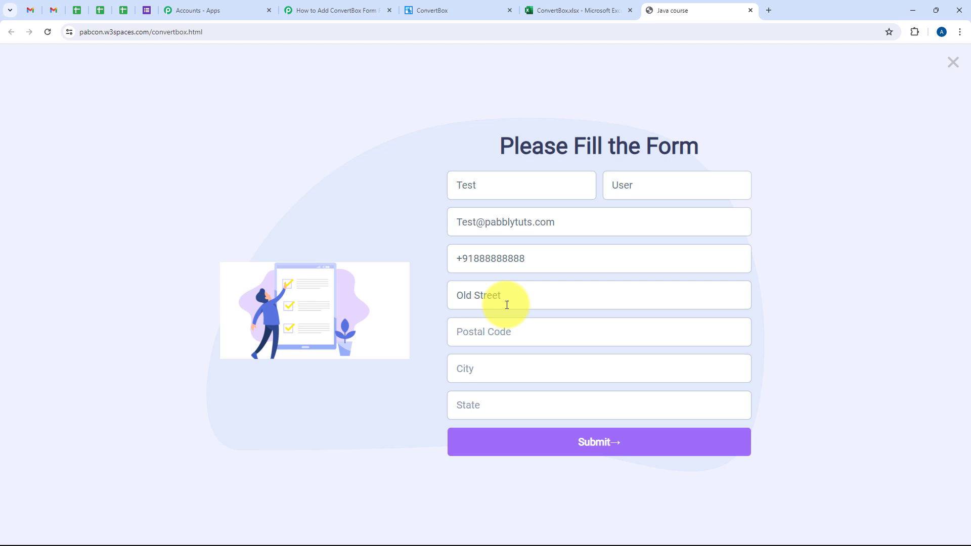
left_click(508, 335)
type("4222222")
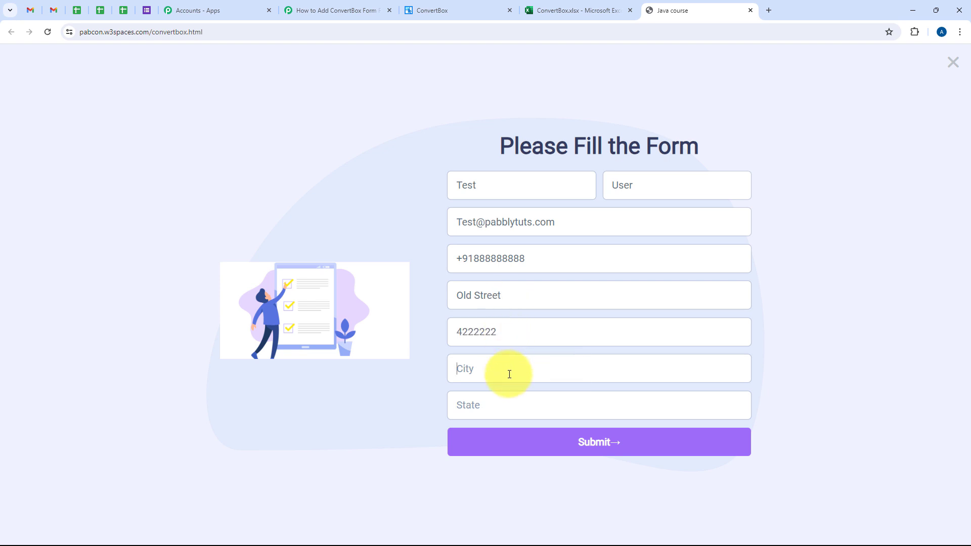
Step: Set the form's city to Indore and its state to Madhya Pradesh
left_click(509, 370)
type("Indore")
left_click(487, 414)
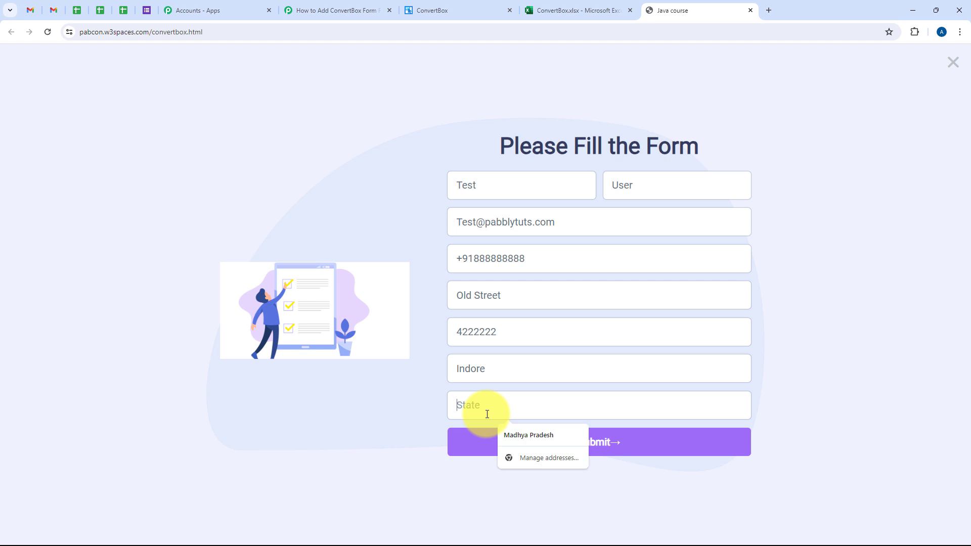
type("Madhya Pradesh")
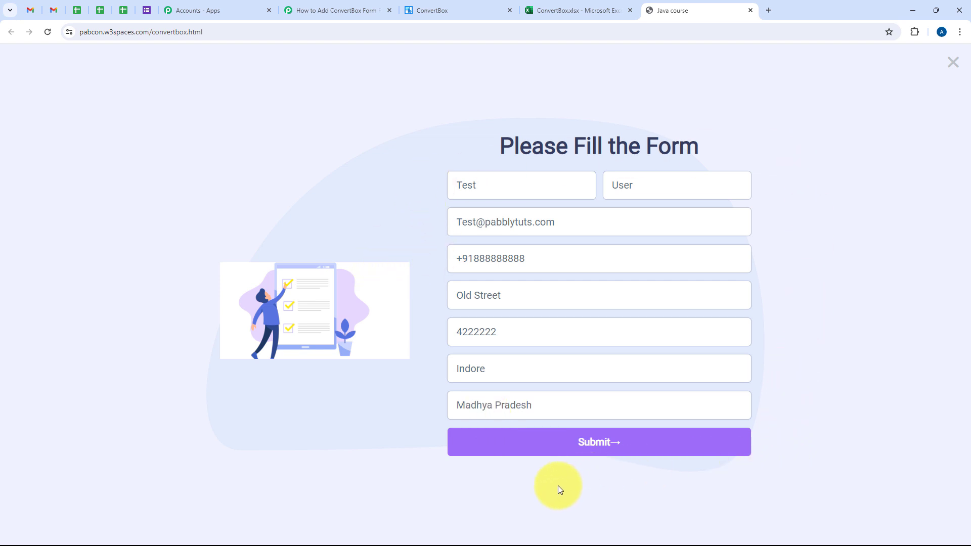
Step: Submit the form, decline saving the address in the browser, and return to the Pabbly Connect workflow
left_click(621, 453)
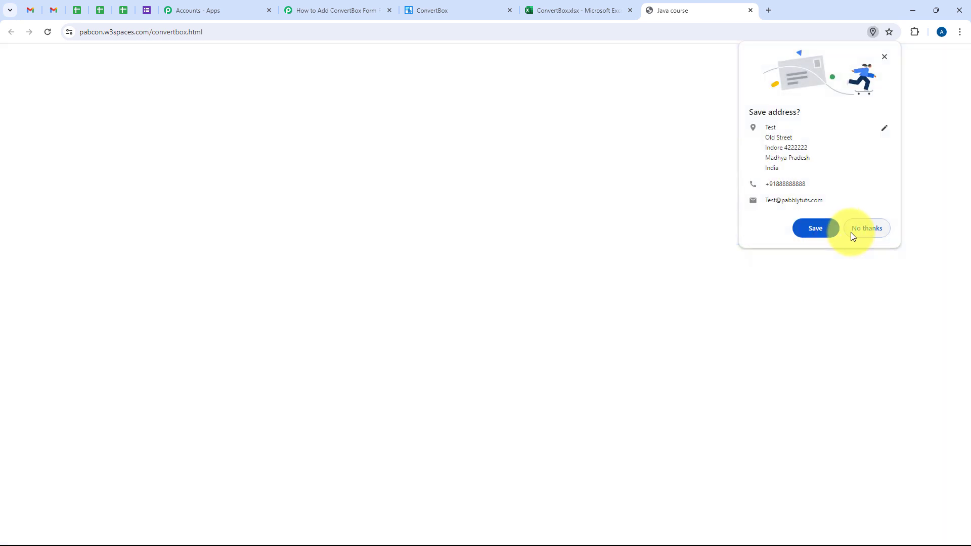
left_click(851, 232)
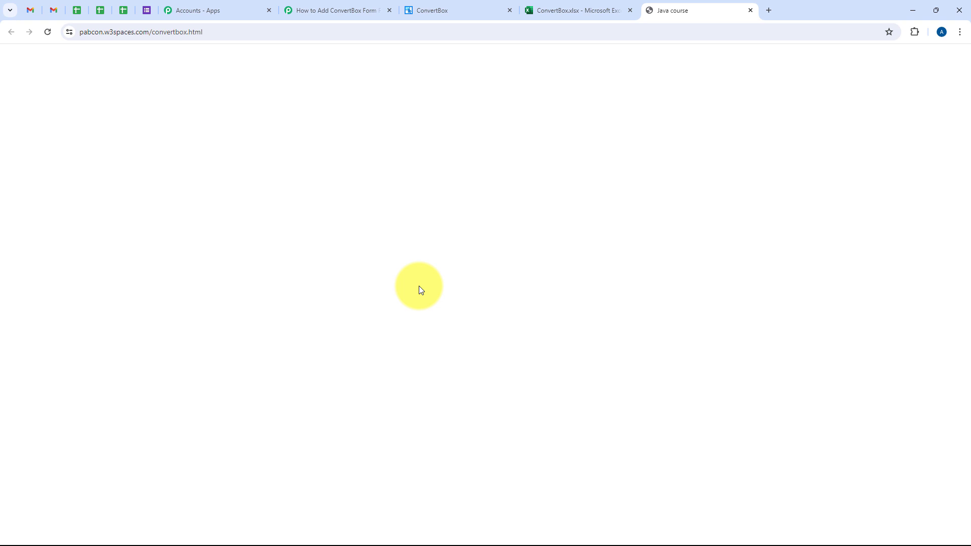
left_click(346, 9)
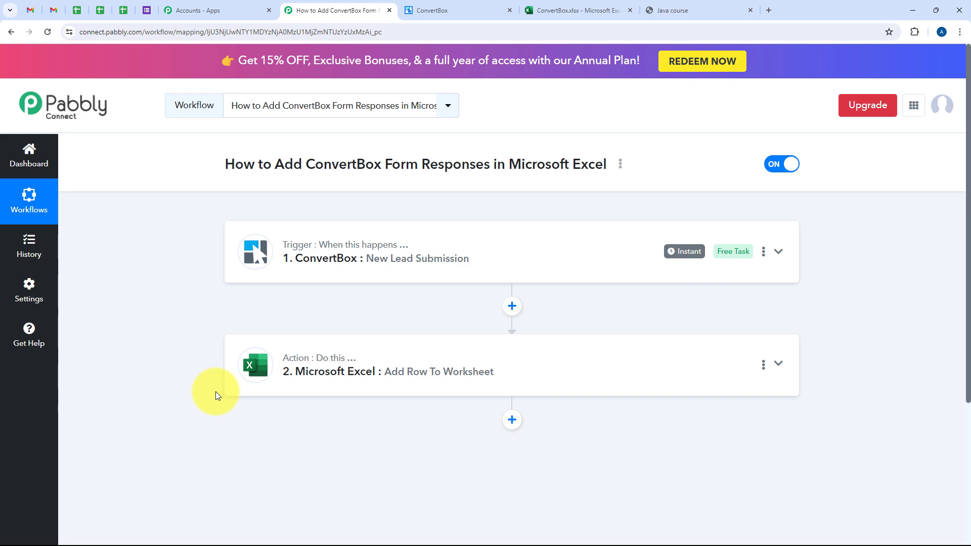
Step: Check row 3 of the ConvertBox workbook in Excel cell by cell through Postalcode, and return to the Pabbly Connect workflow
left_click(573, 6)
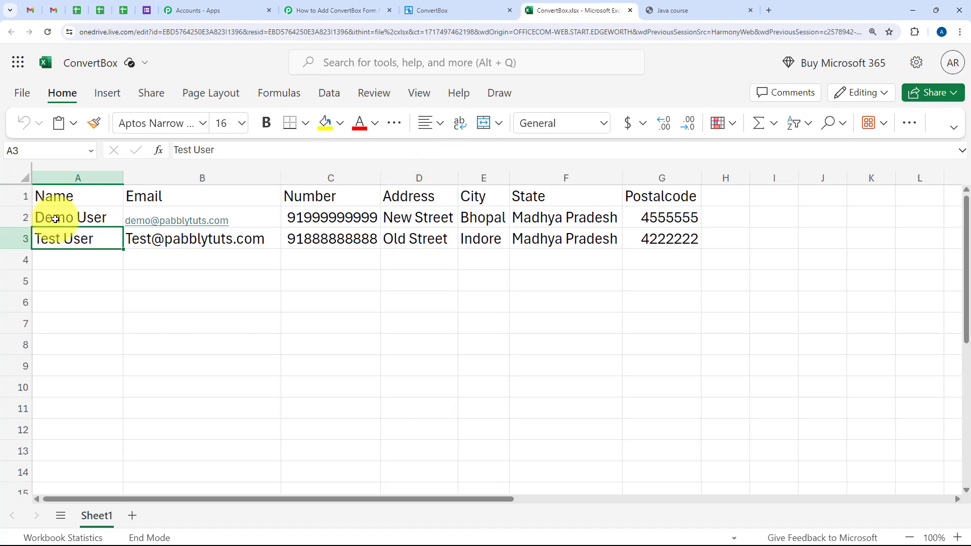
left_click(176, 246)
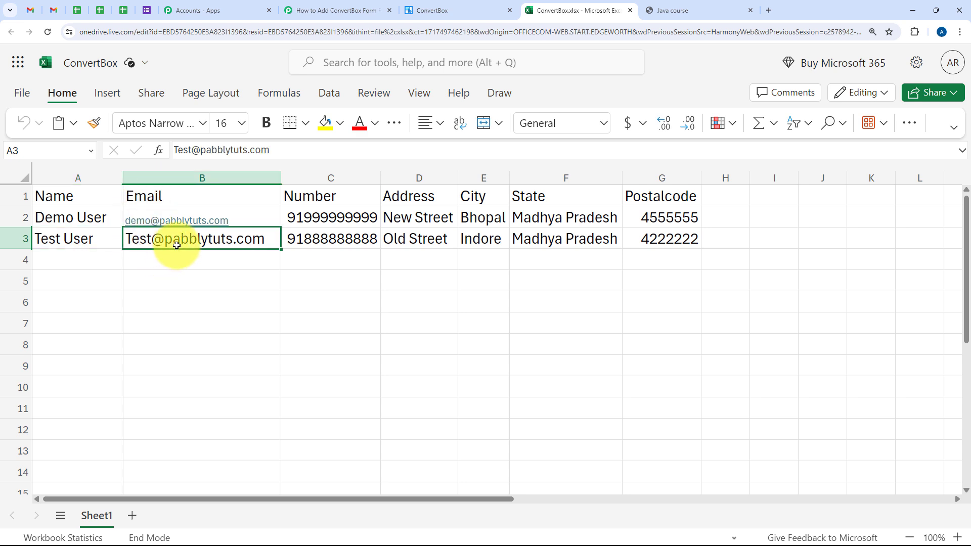
left_click(339, 251)
double_click(336, 244)
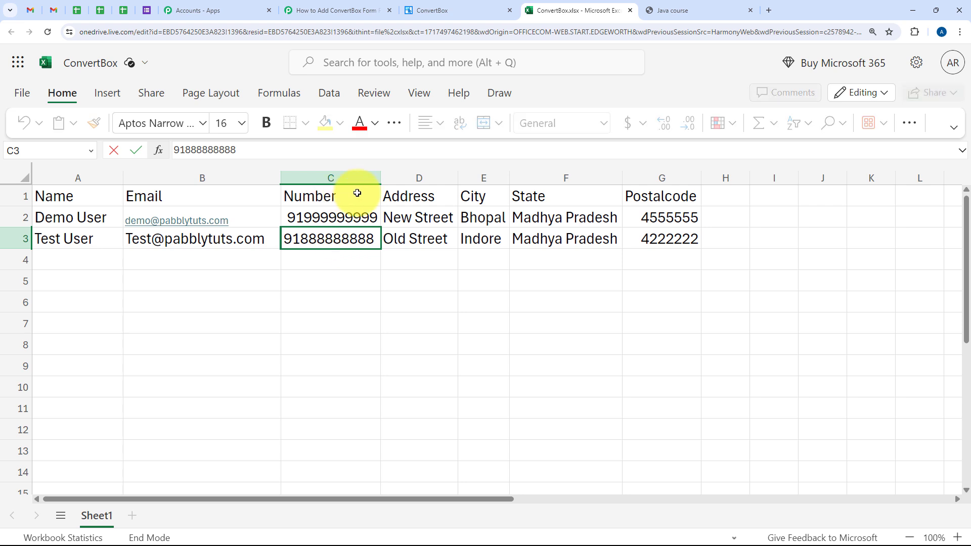
left_click(392, 239)
left_click(498, 239)
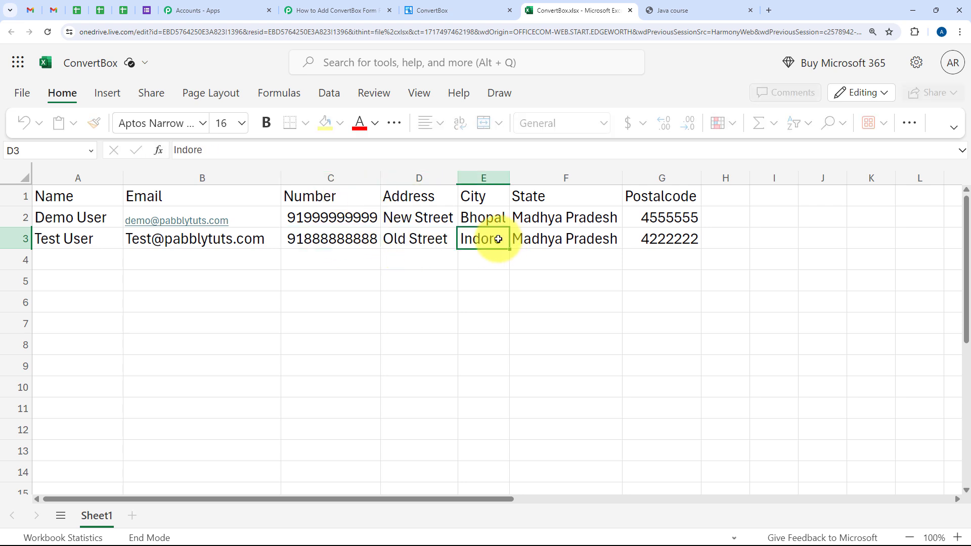
left_click(521, 239)
left_click(650, 238)
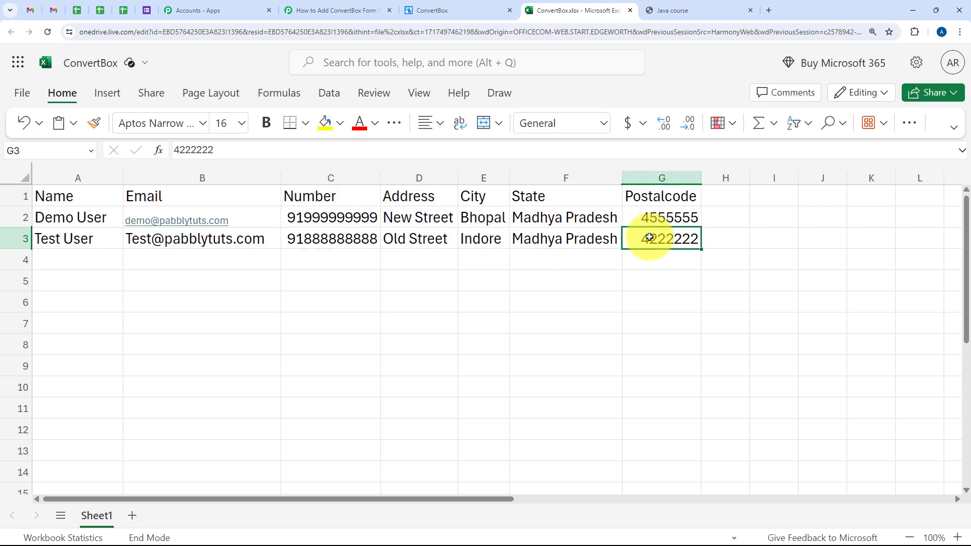
left_click(633, 259)
left_click(347, 10)
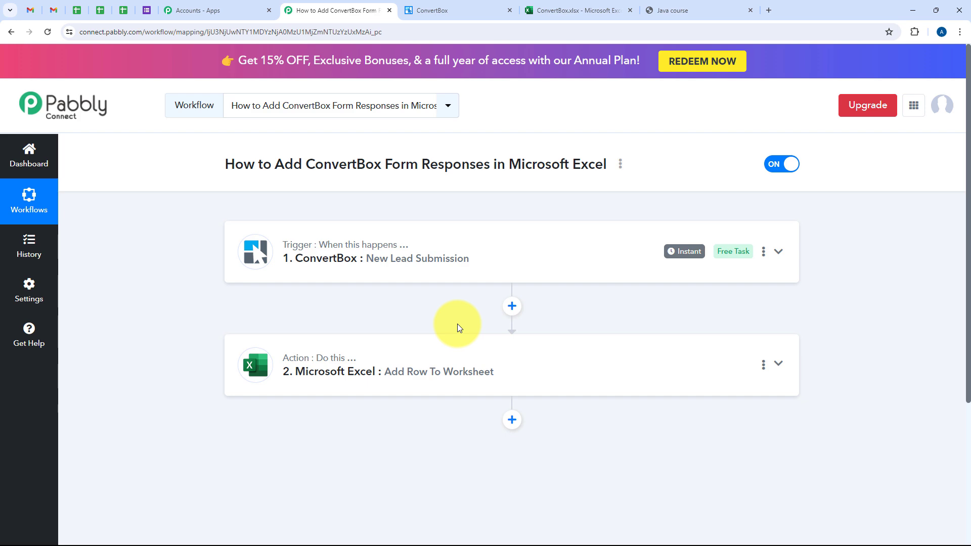
Step: Select rows 2 and 3 of the ConvertBox workbook in Excel to review both entries, and switch back to Pabbly Connect
left_click(562, 10)
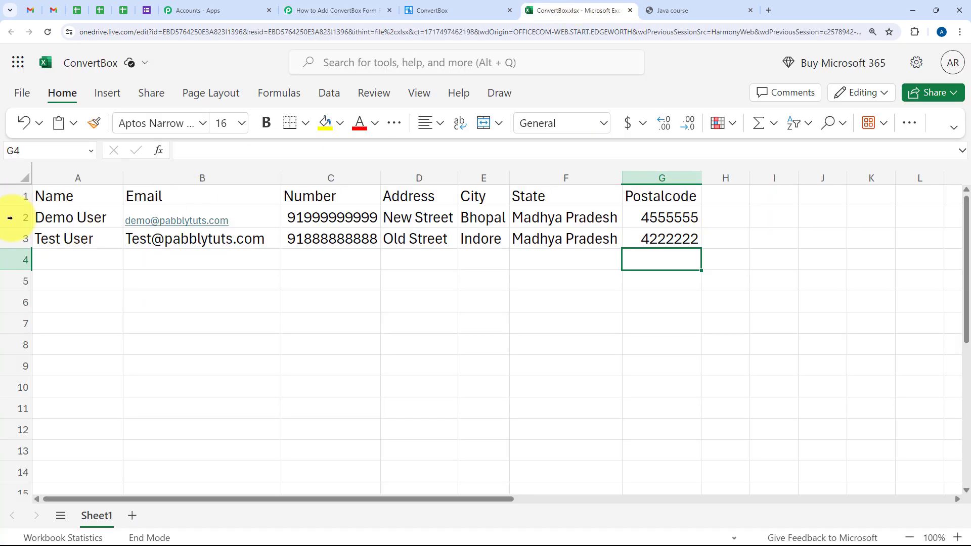
left_click_drag(6, 219, 8, 239)
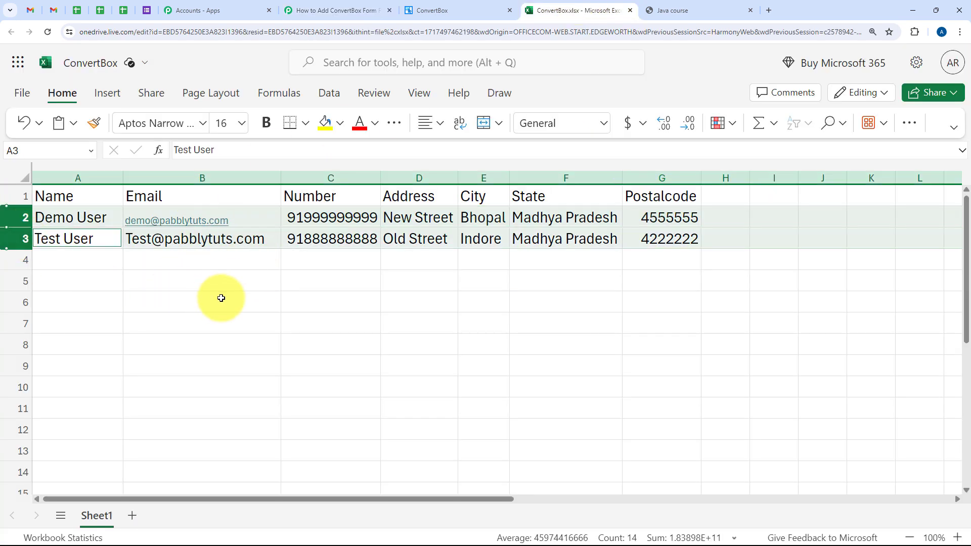
left_click(336, 5)
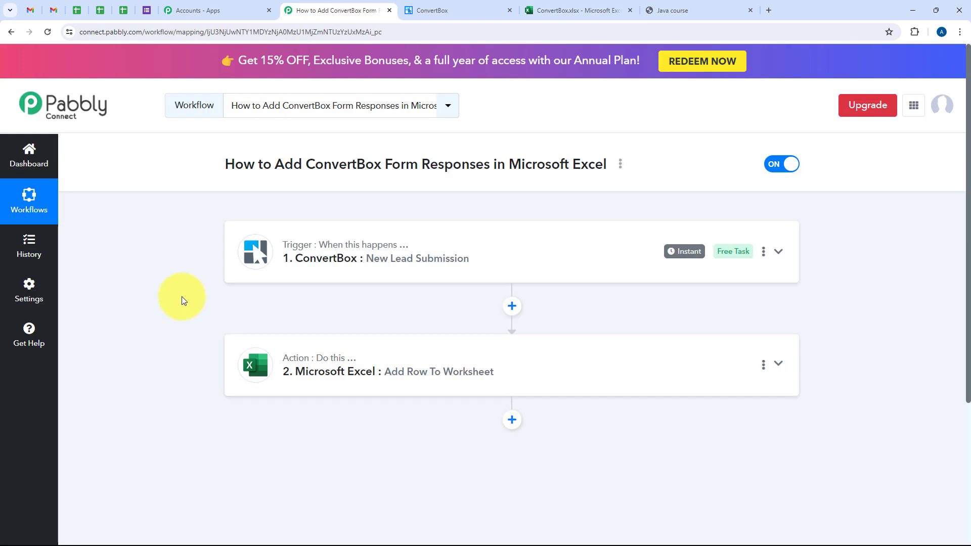